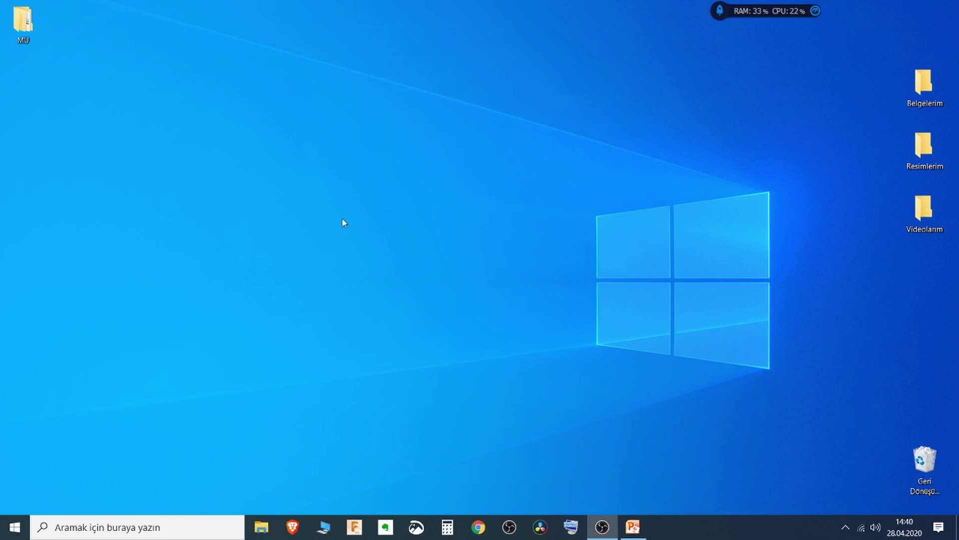
Create a new Microsoft Word document on the desktop, keeping its default name, and move it two icon spaces to the right.
right_click(408, 183)
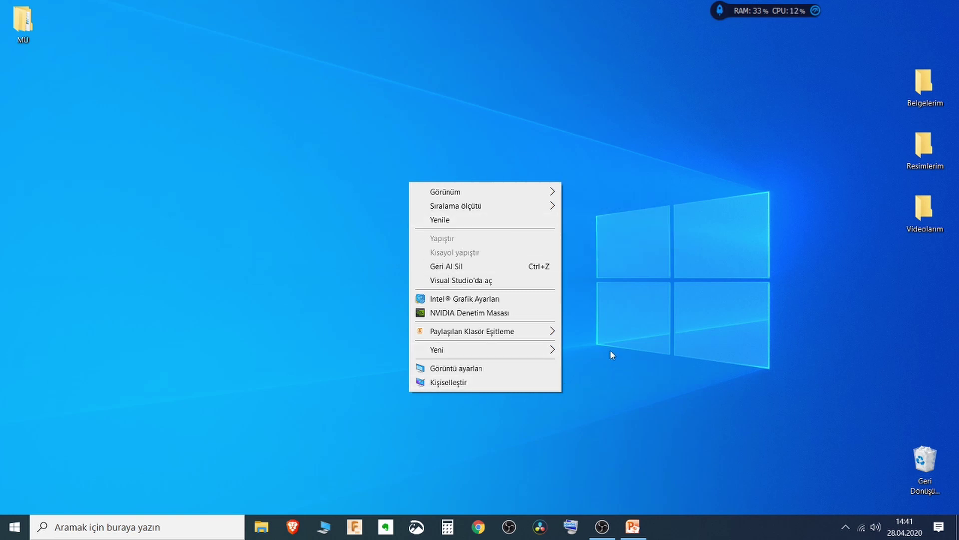
left_click(488, 353)
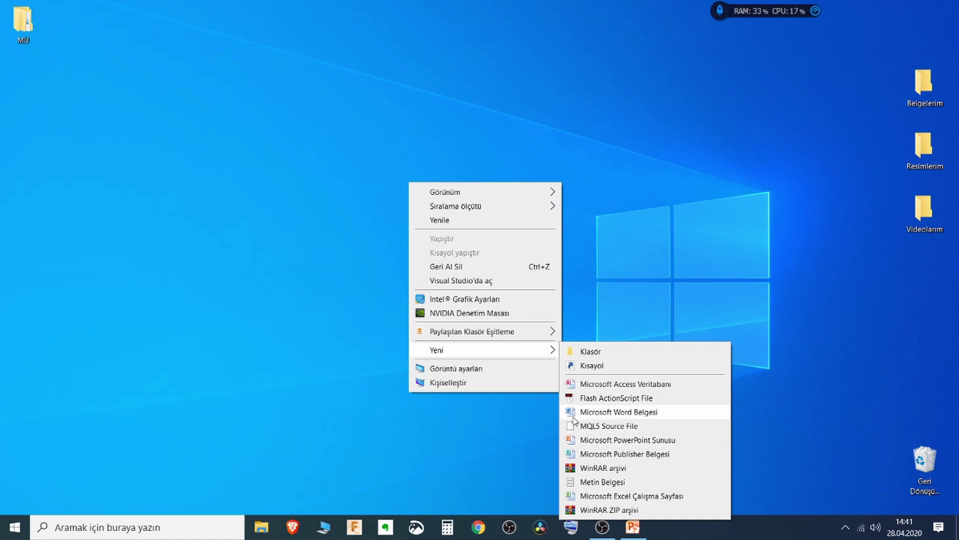
left_click(653, 413)
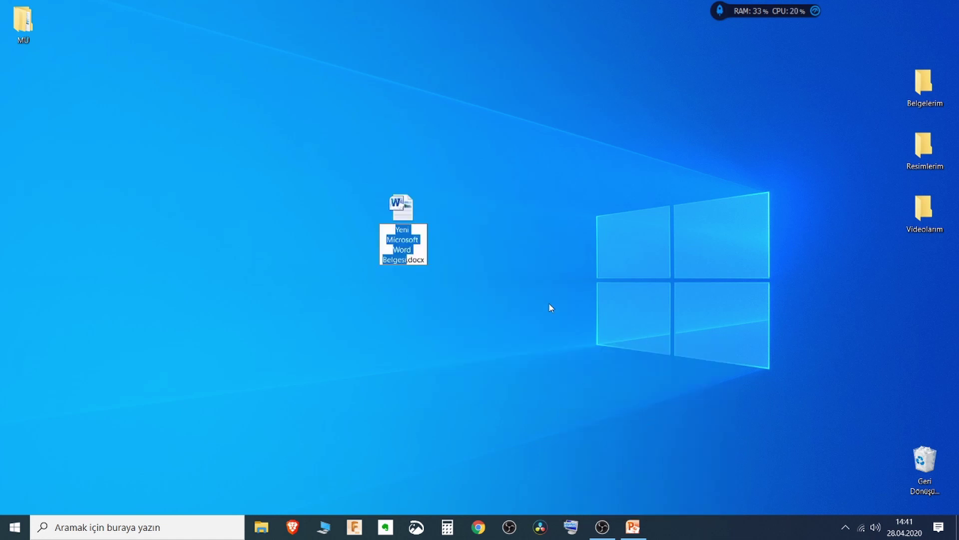
key("Return")
left_click_drag(409, 217, 500, 222)
Rename the new Word document on the desktop as Belge1, keeping the .docx extension.
key("F2")
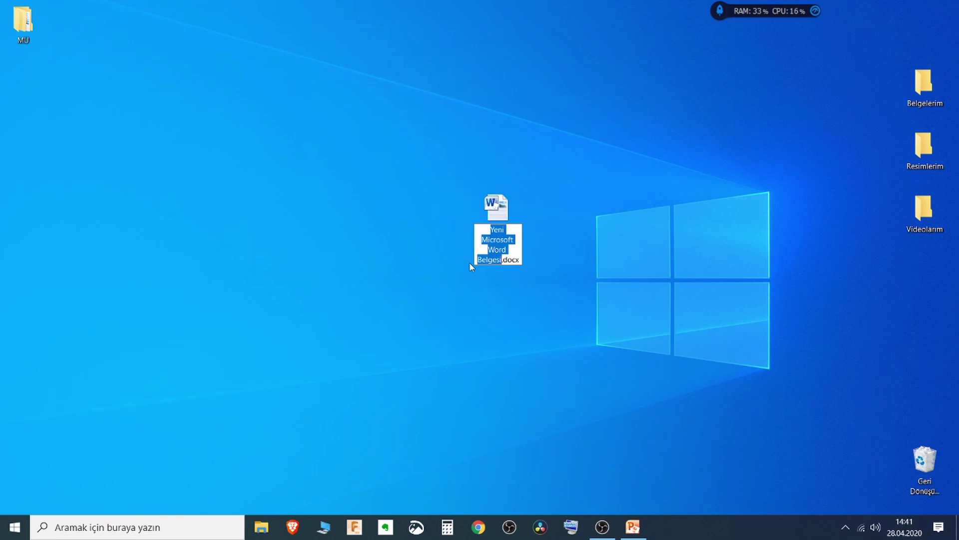
left_click(480, 206)
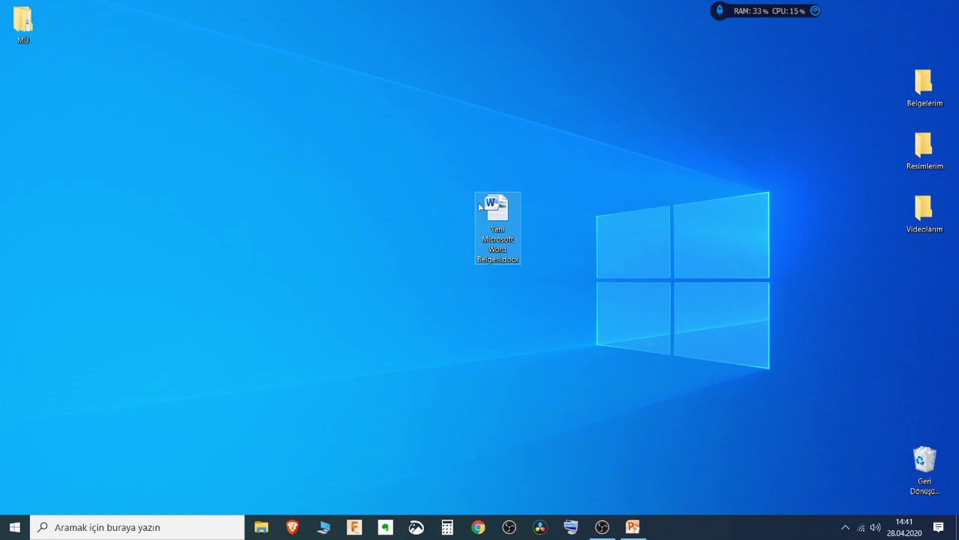
left_click(506, 249)
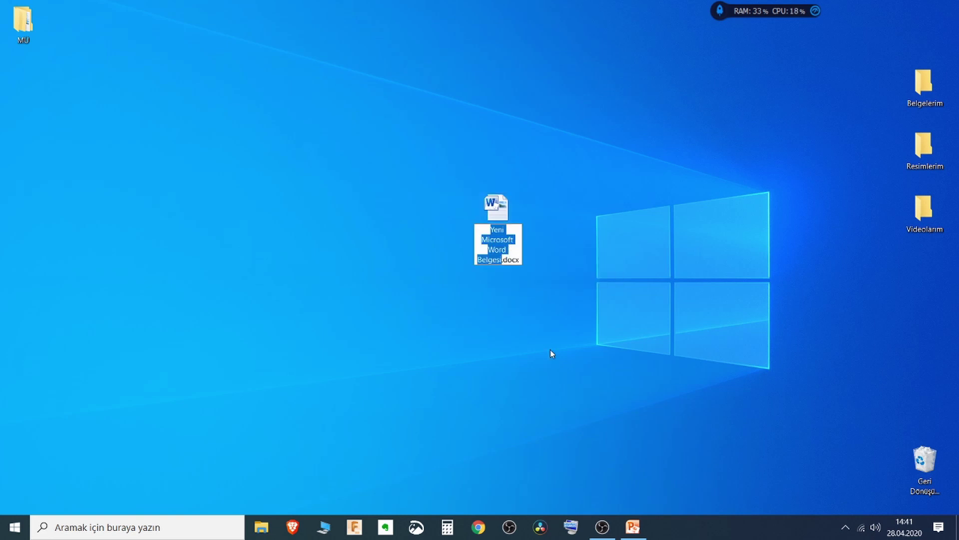
type("Belge1")
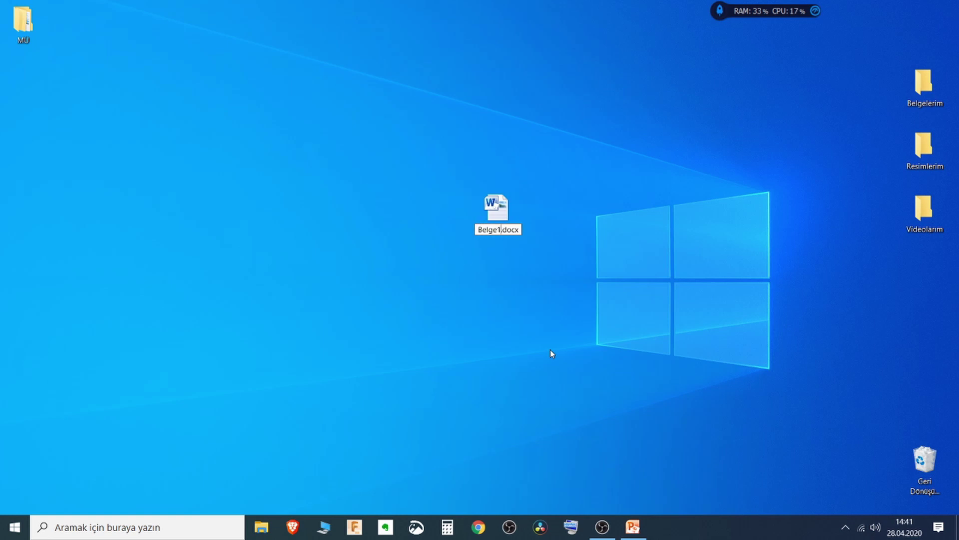
key("Return")
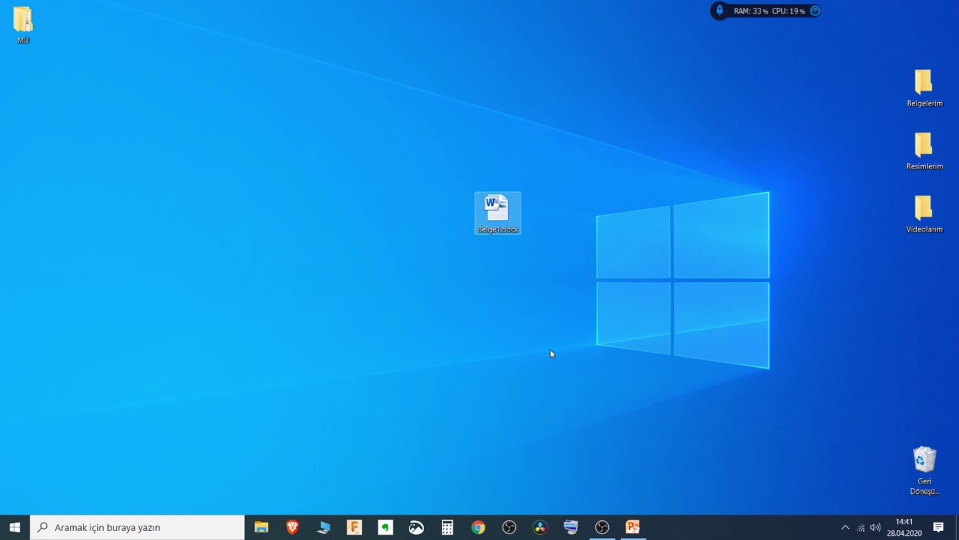
left_click(552, 336)
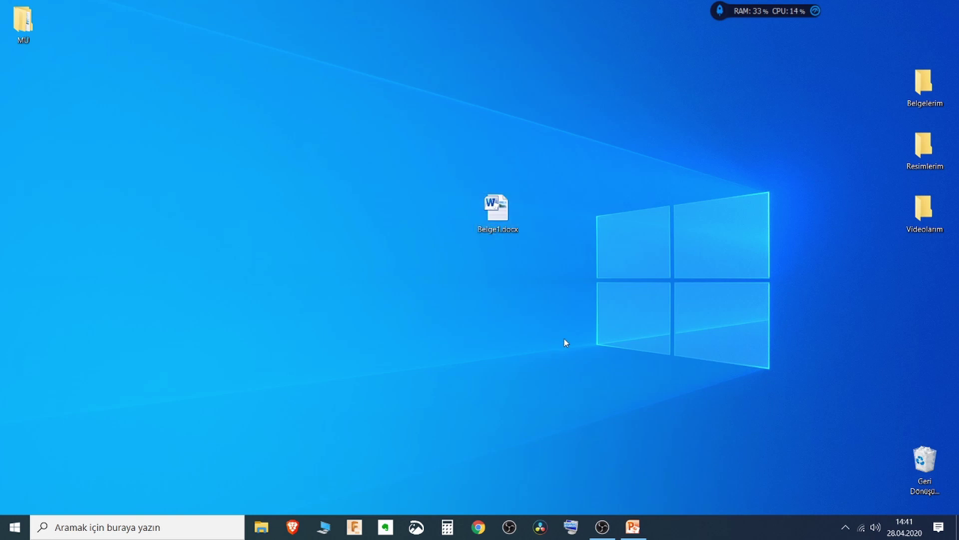
Move Belge1.docx one icon space to the left on the desktop and open it in Word.
left_click_drag(506, 215, 458, 216)
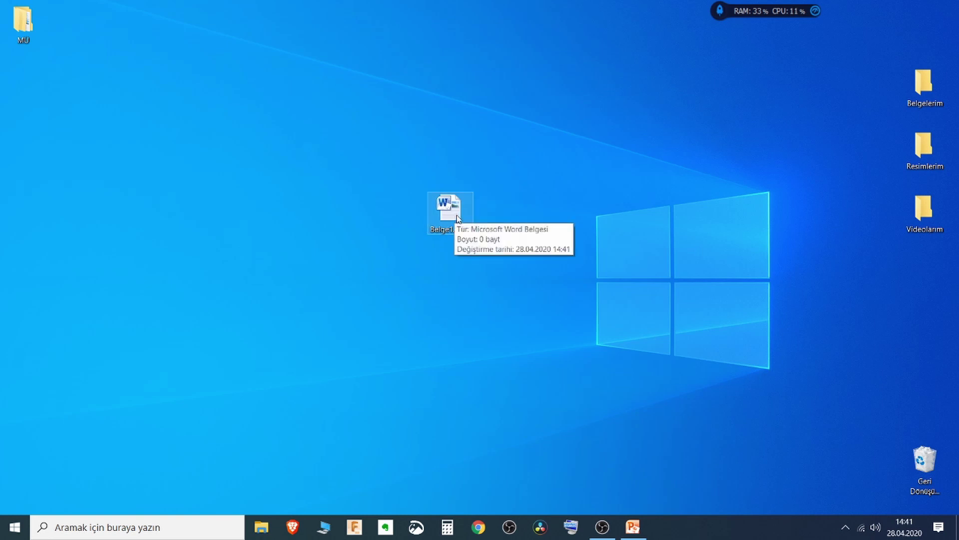
double_click(457, 215)
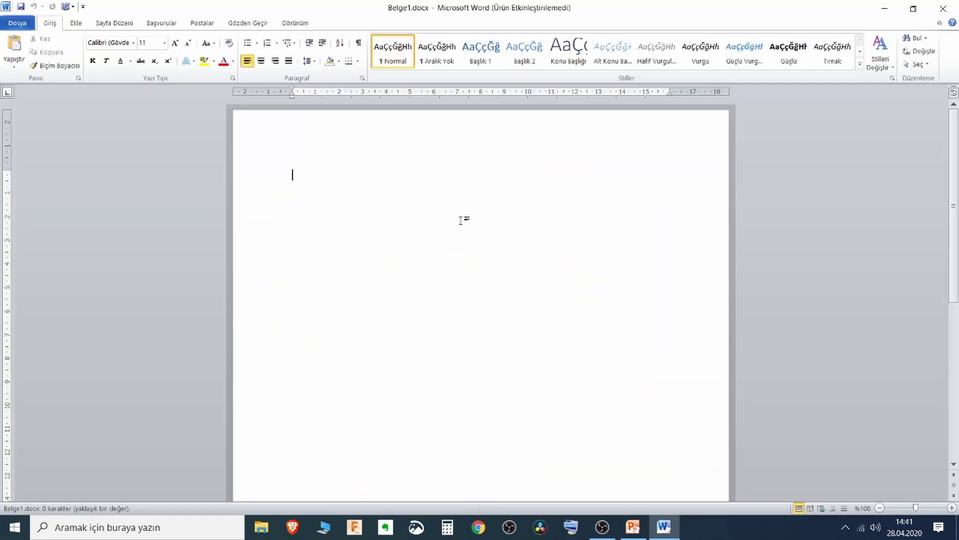
left_click(606, 385)
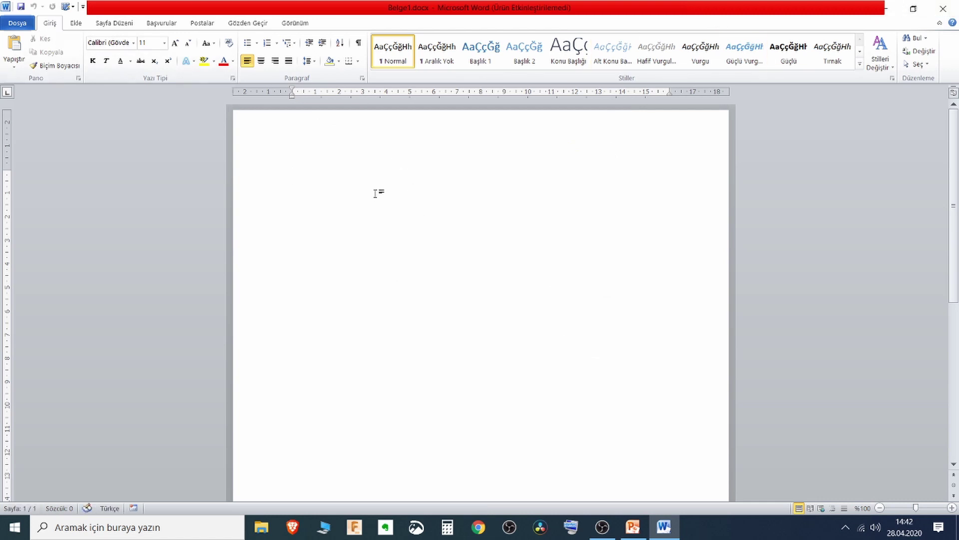
Enter "Merhaba bu bir boş belgedir" in the blank document and save it under its existing name.
type("Merhaba bu bir boş belgedir")
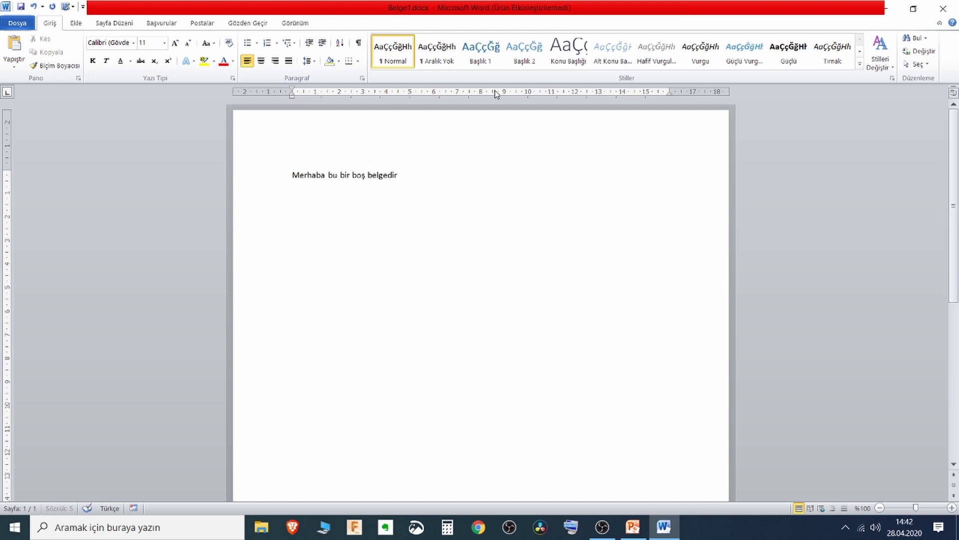
left_click(20, 25)
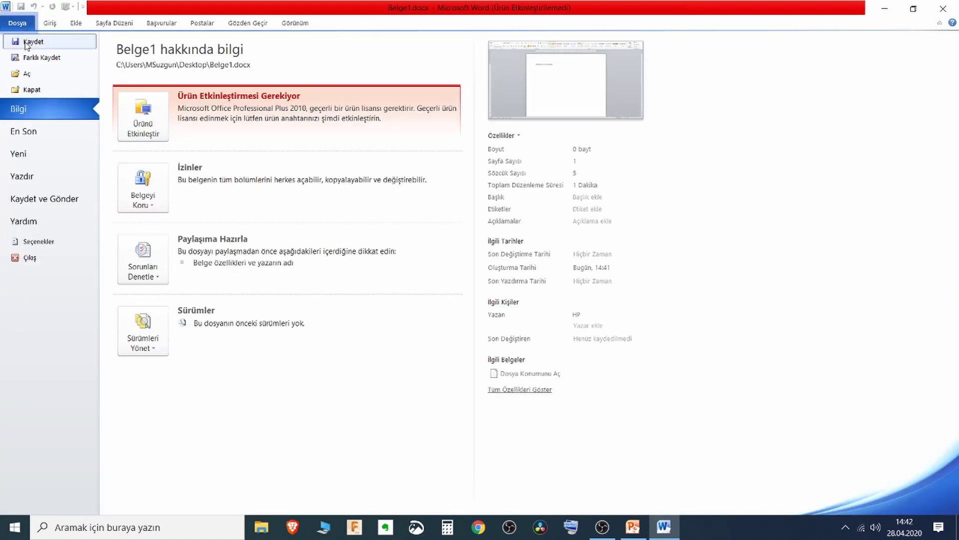
left_click(26, 42)
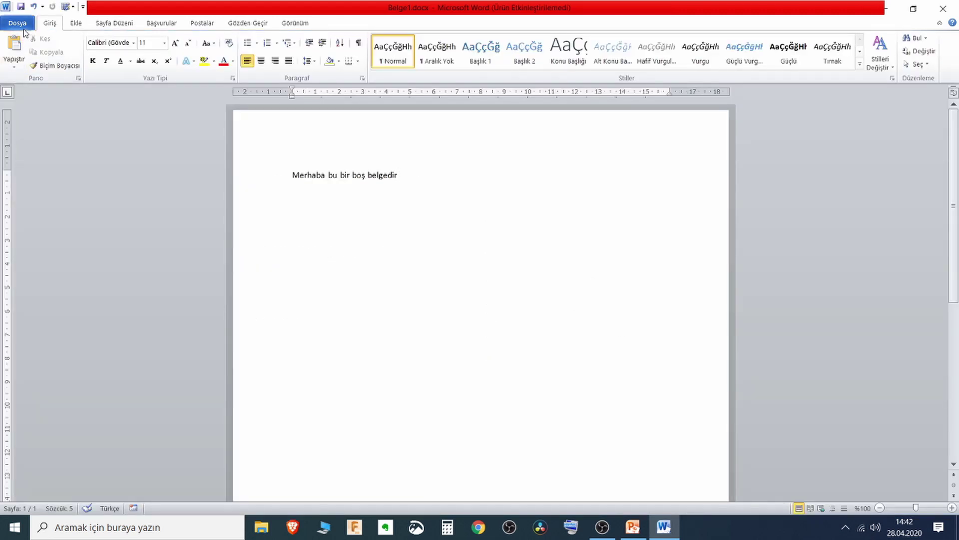
Save a copy of the document to the desktop (Masaüstü) under the name Belge2.docx.
left_click(21, 24)
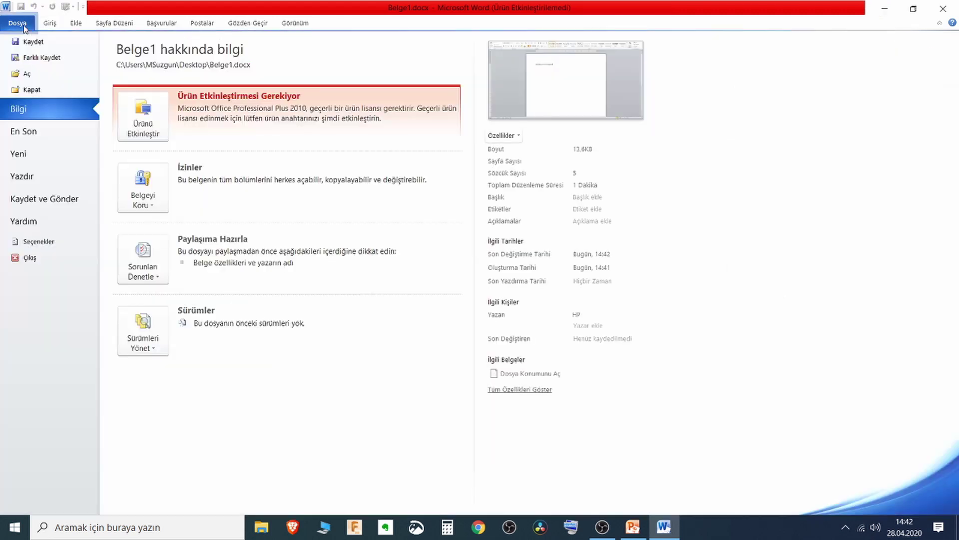
left_click(35, 57)
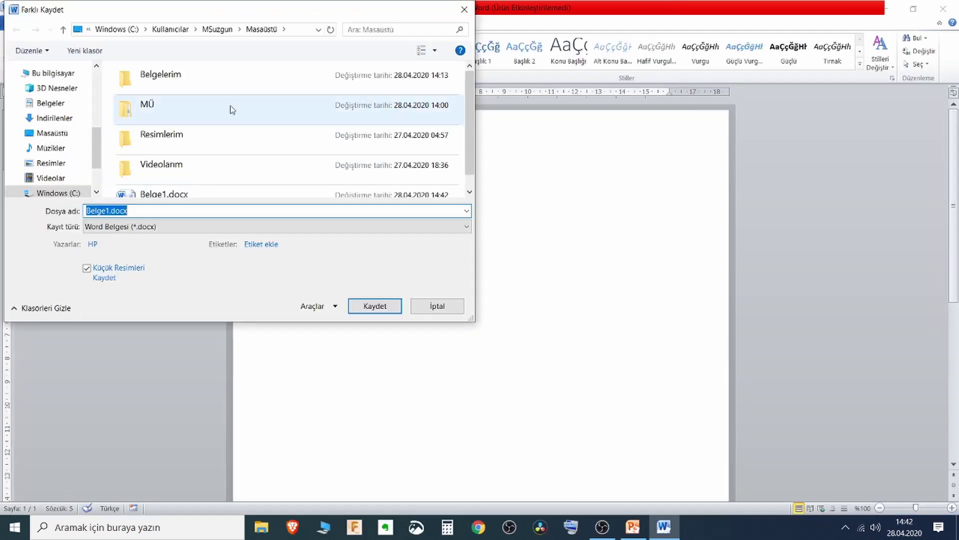
left_click_drag(412, 52, 460, 64)
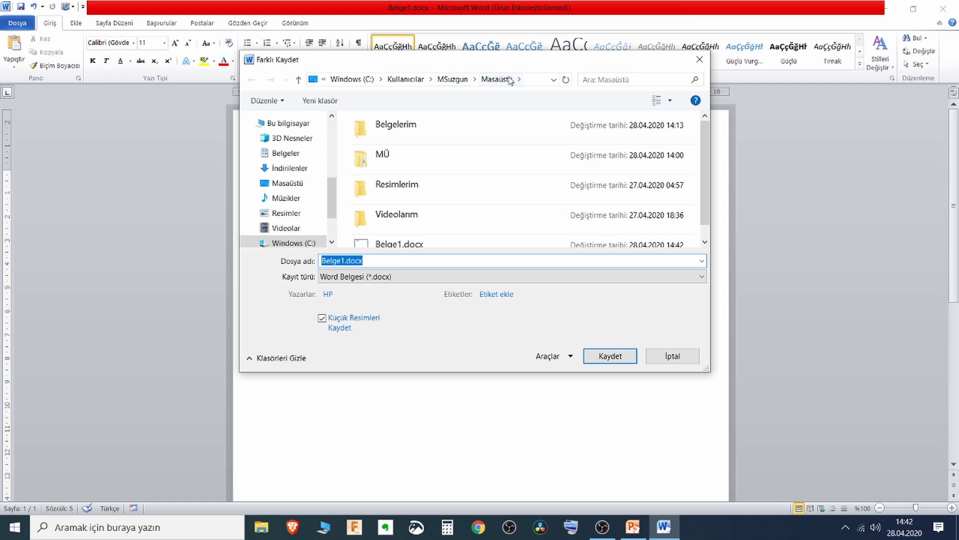
left_click(286, 183)
left_click(335, 260)
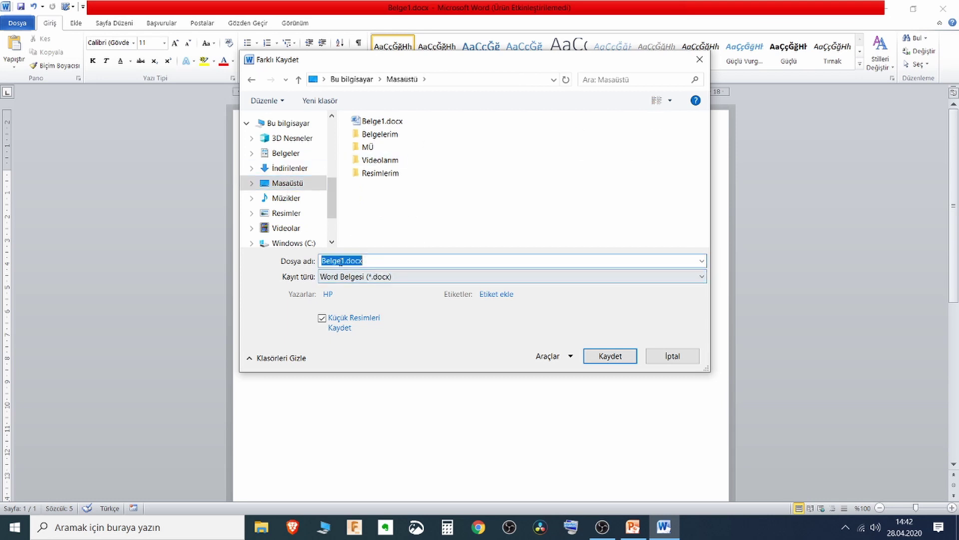
left_click(336, 261)
left_click(343, 260)
left_click_drag(343, 260, 341, 260)
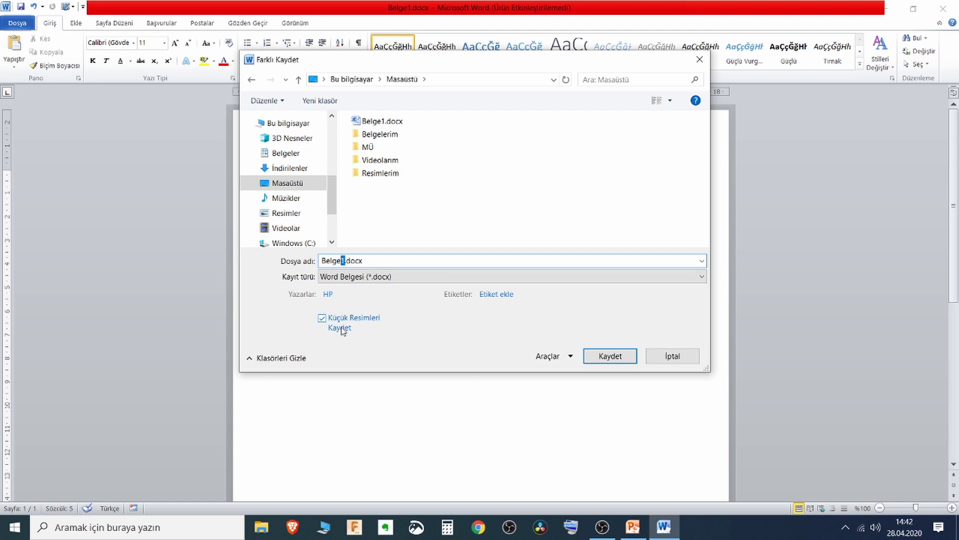
type("2")
left_click(614, 356)
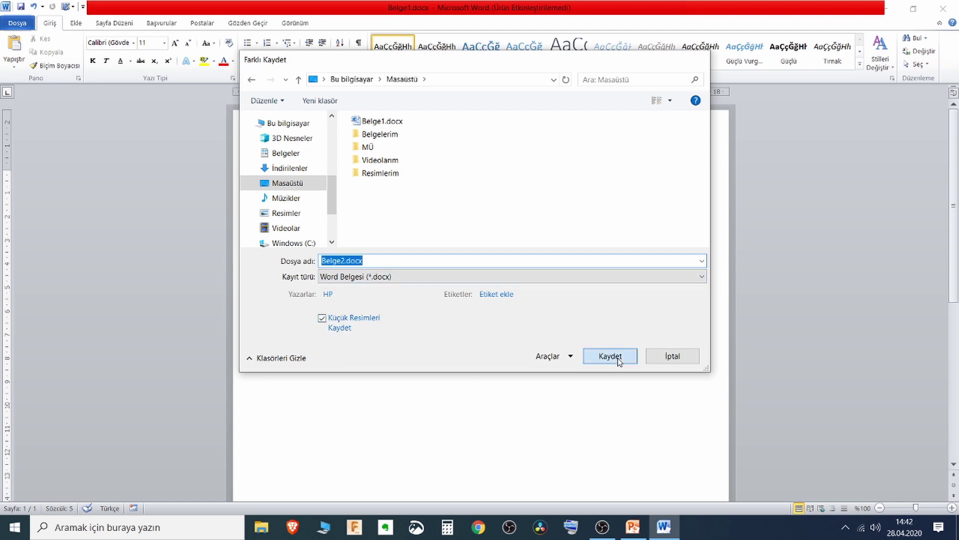
Close Word and place Belge2.docx directly beside Belge1.docx on the desktop.
left_click(943, 11)
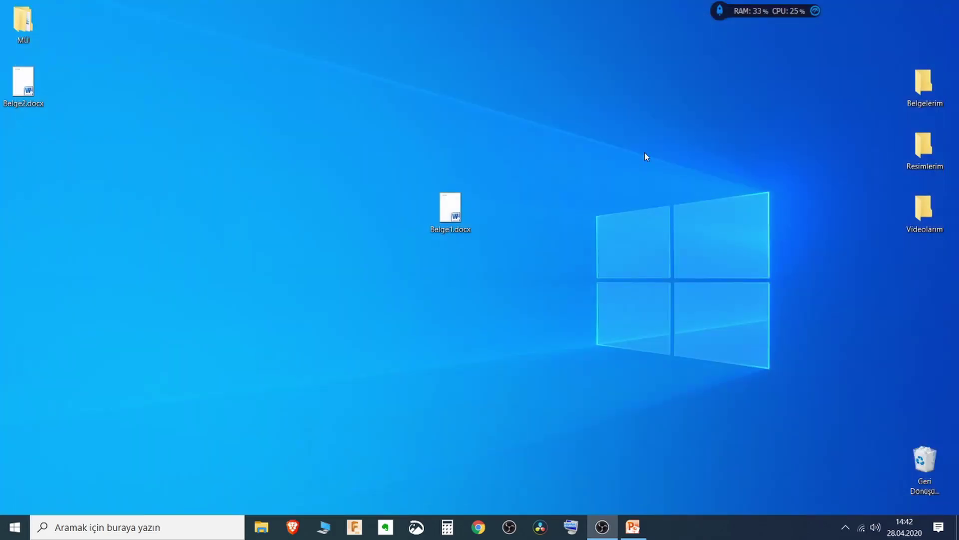
left_click_drag(23, 82, 409, 217)
left_click(361, 278)
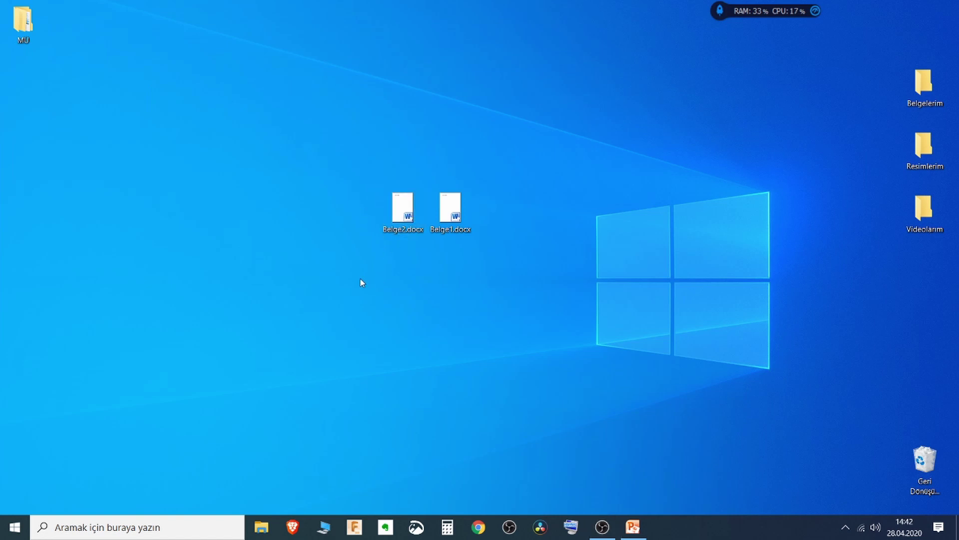
left_click(452, 212)
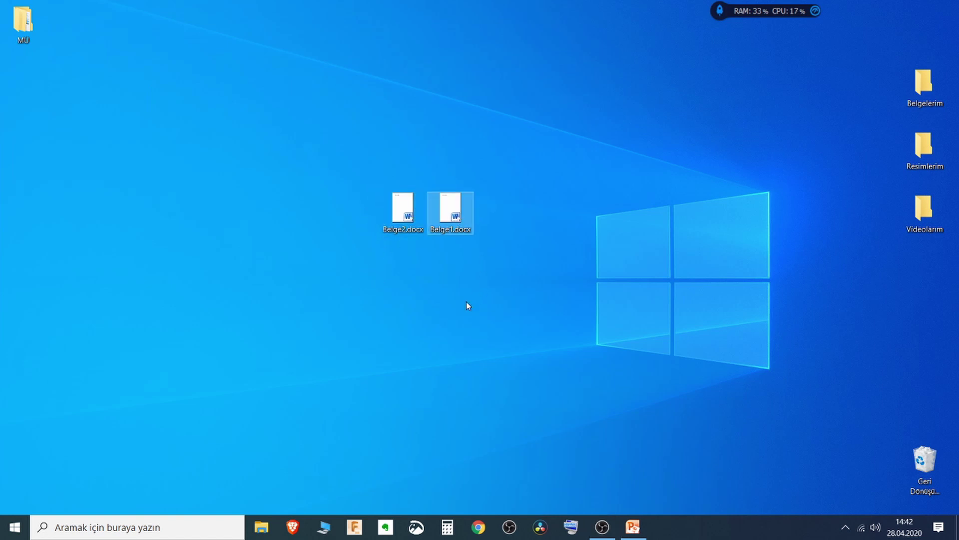
key("Left")
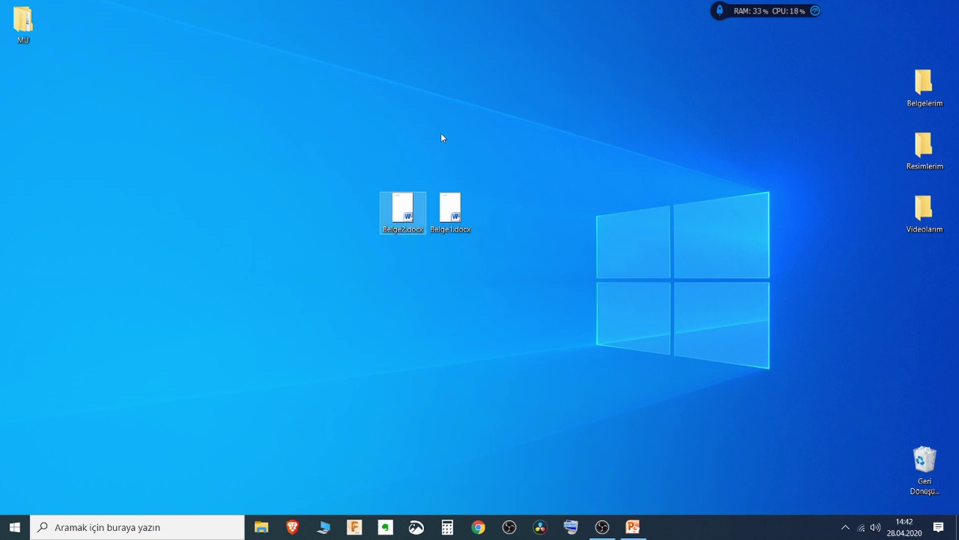
left_click(517, 203)
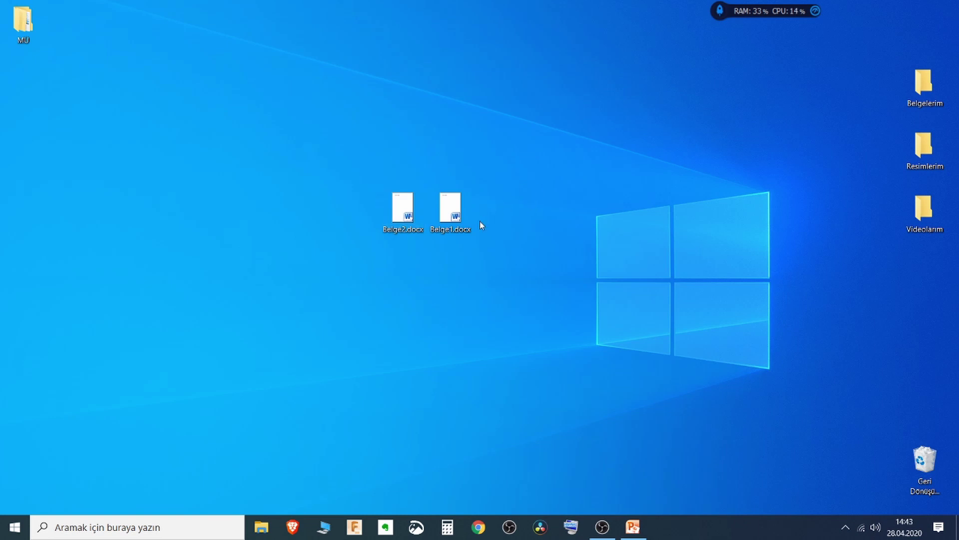
Rename Belge2.docx on the desktop as "Yeni Belge", keeping the .docx extension.
left_click(422, 229)
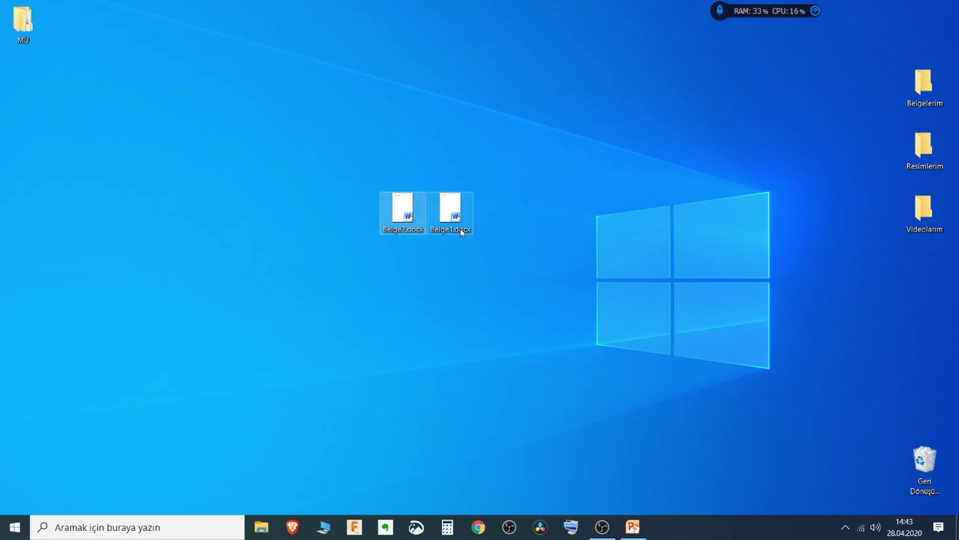
left_click(461, 229)
key("Left")
left_click(407, 230)
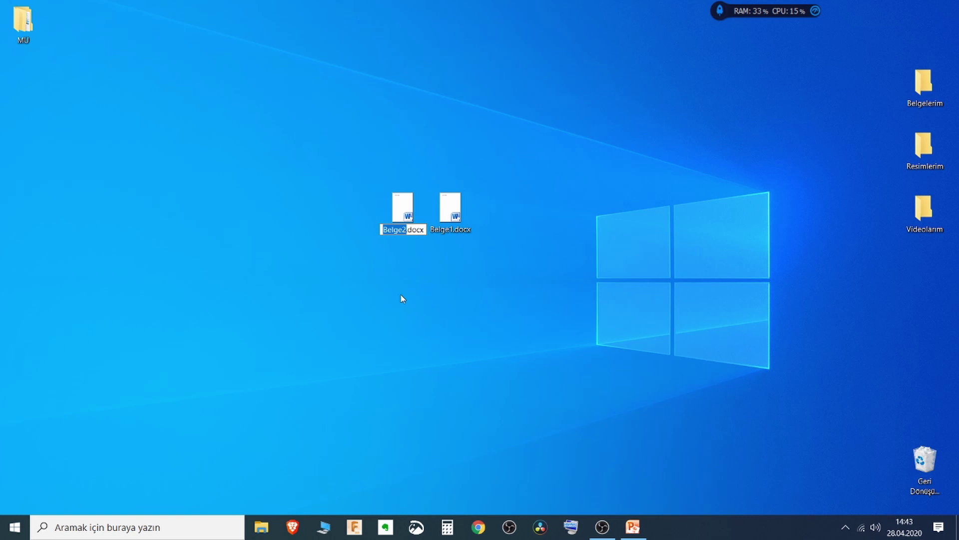
type("Yeni Belge")
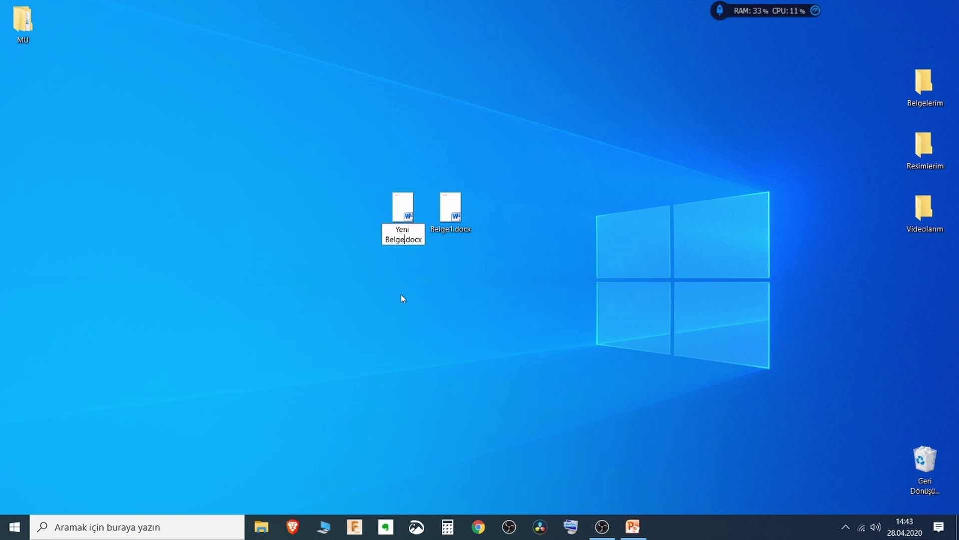
key("Return")
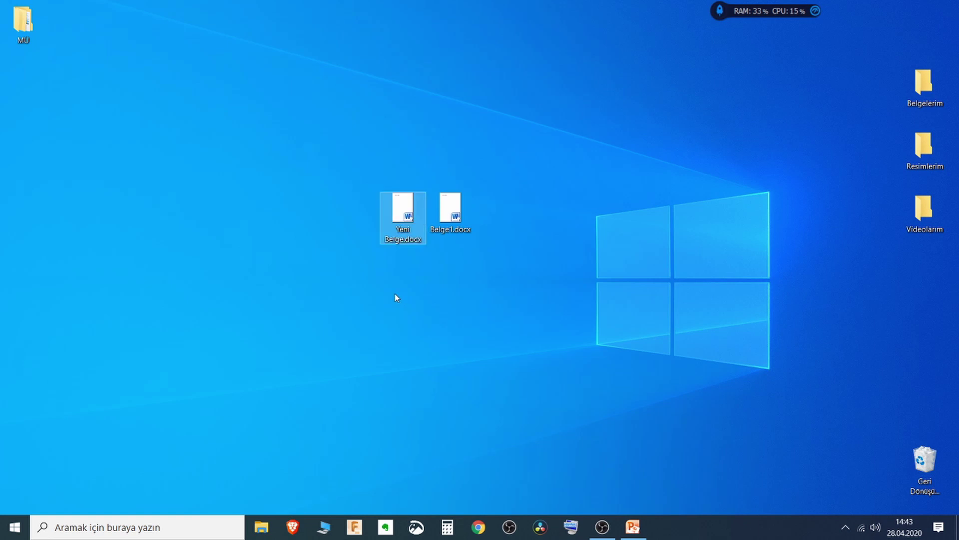
left_click(488, 300)
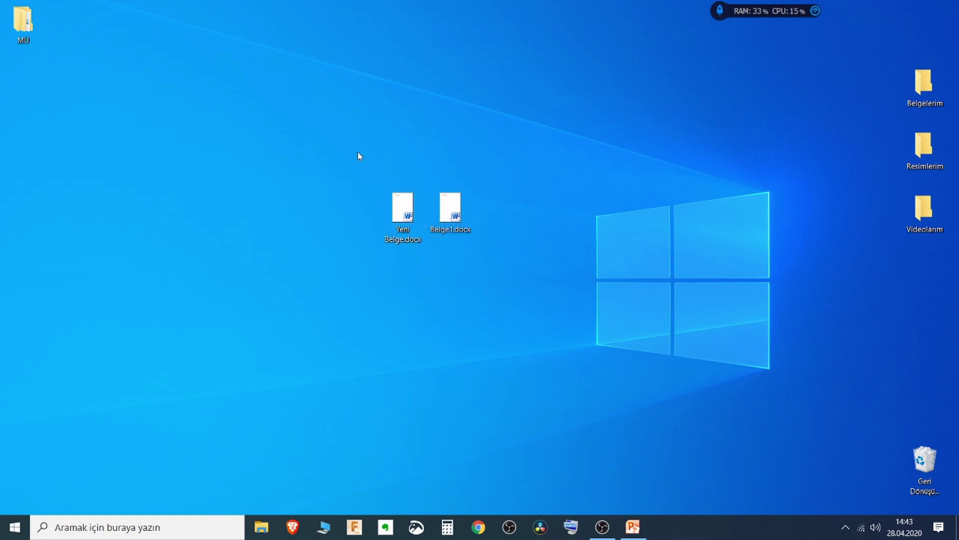
Open the on-screen keyboard beneath the two desktop documents and select Yeni Belge.docx.
left_click(398, 215)
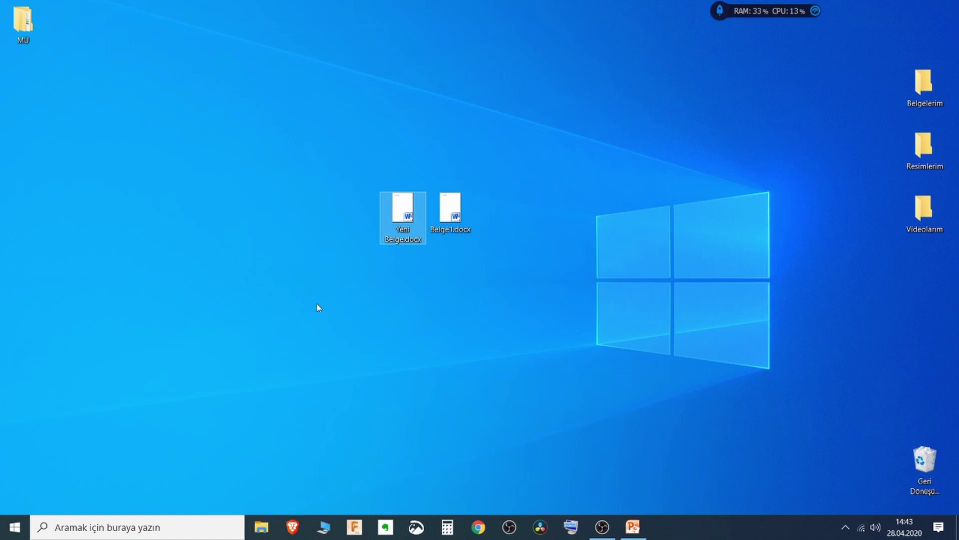
left_click(577, 529)
left_click_drag(551, 348, 628, 355)
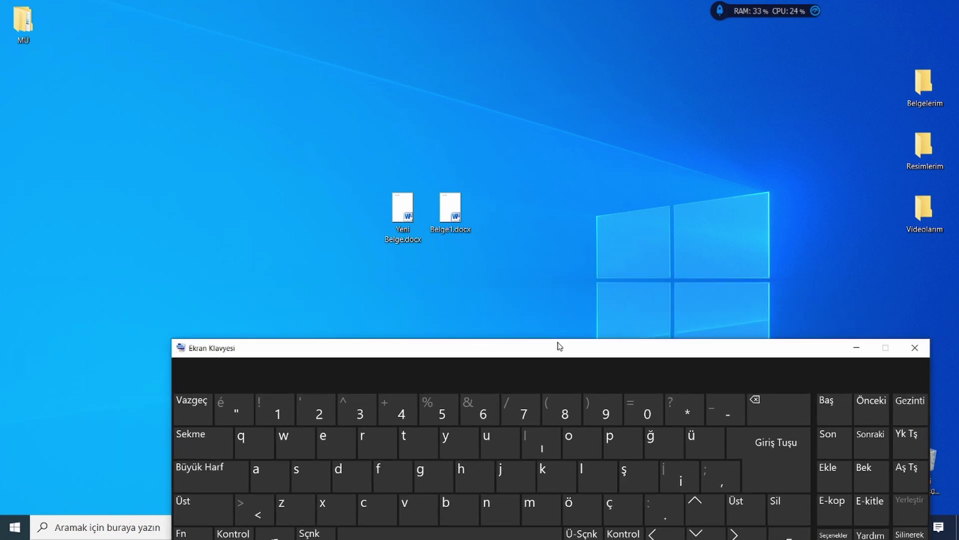
left_click_drag(559, 346, 486, 274)
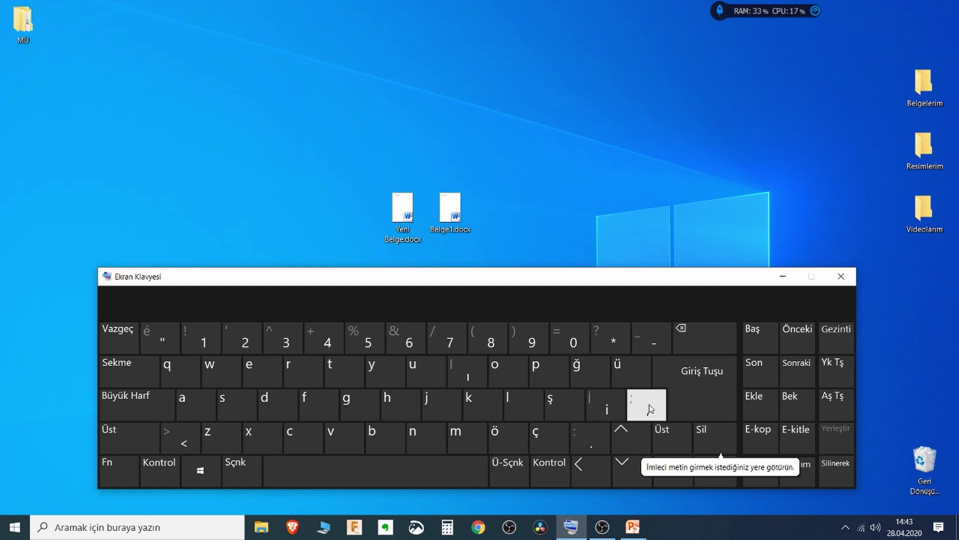
left_click(412, 226)
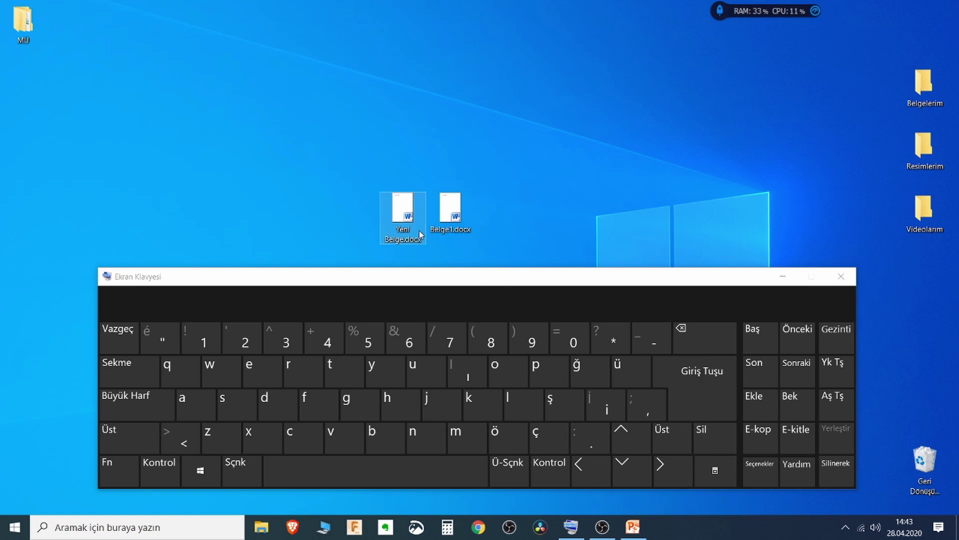
Delete Yeni Belge.docx and Belge1.docx from the desktop, and close the on-screen keyboard.
left_click(712, 437)
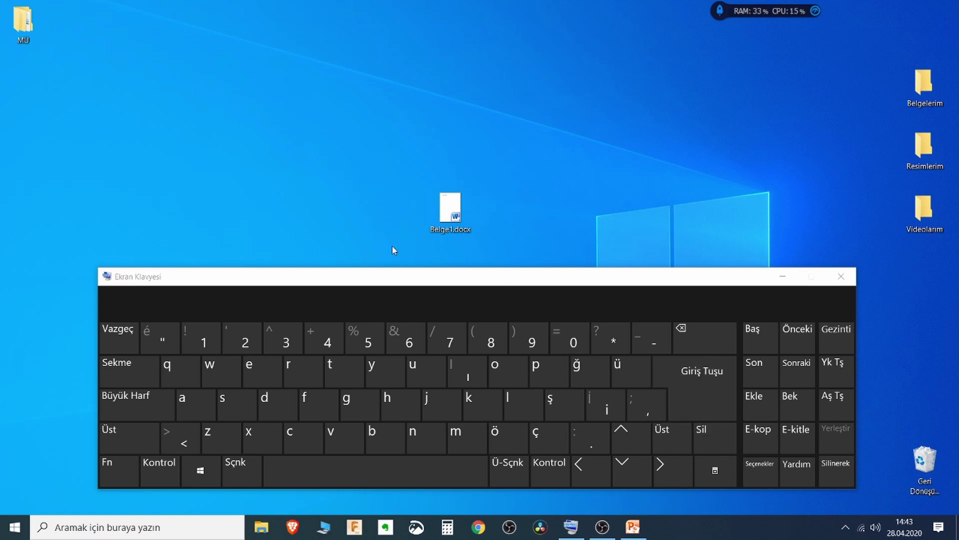
left_click(452, 215)
left_click(712, 442)
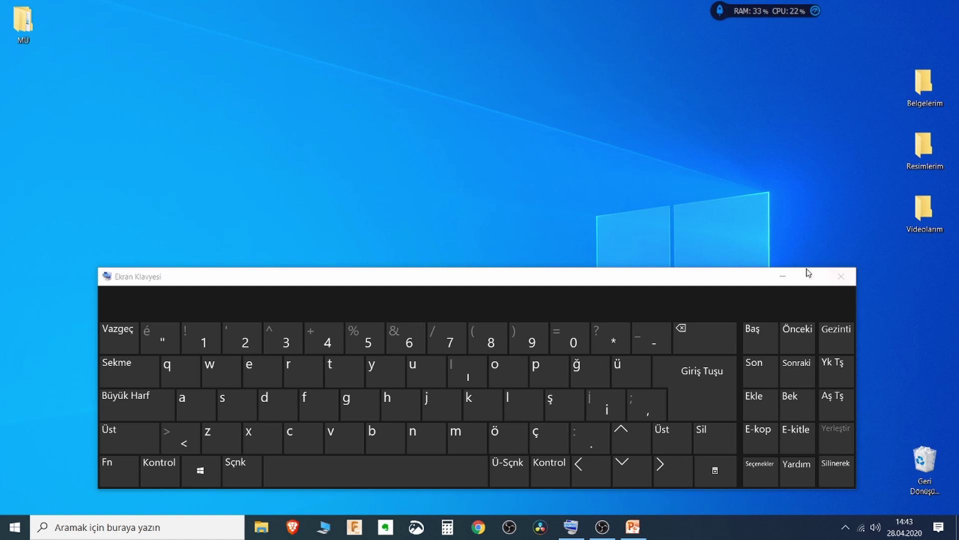
mouse_move(733, 278)
left_mouse_down()
mouse_move(730, 250)
mouse_move(734, 277)
left_mouse_up()
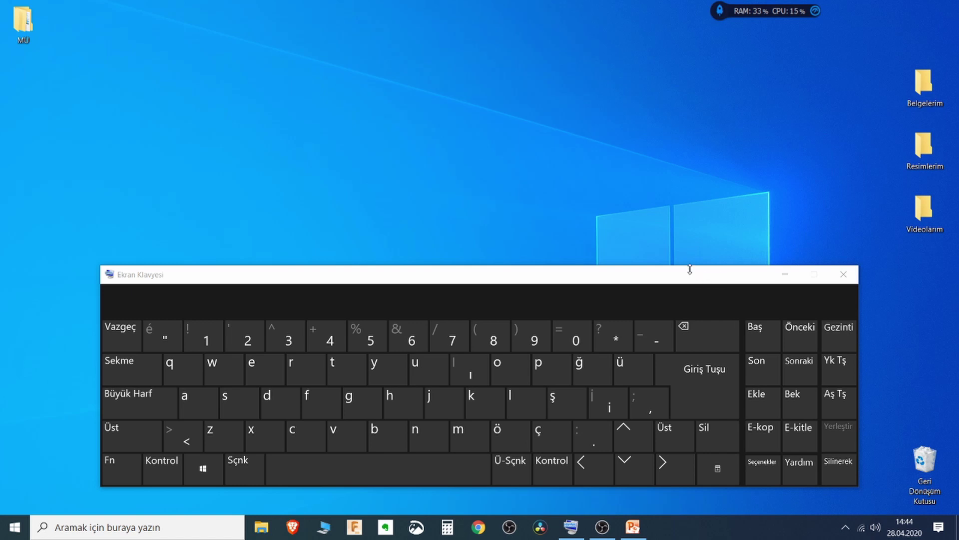
left_click(843, 275)
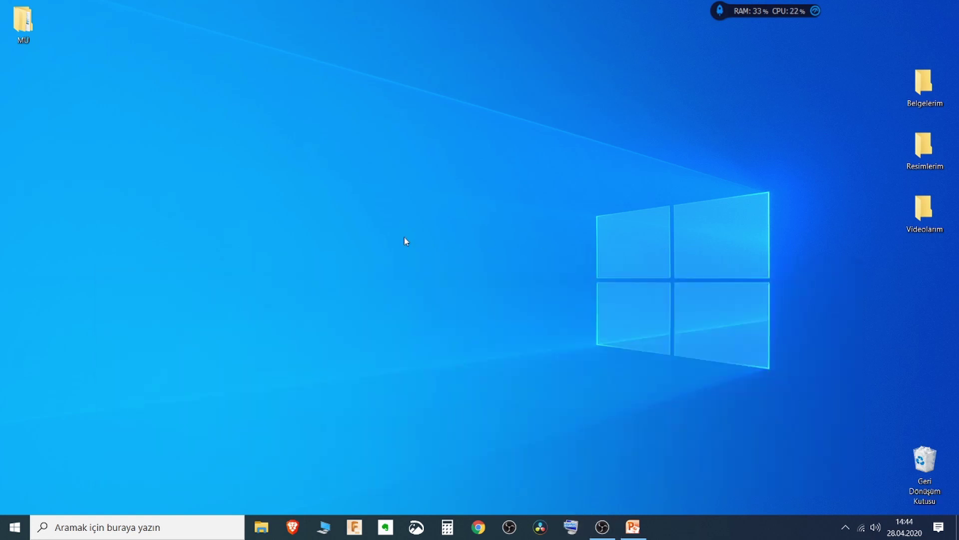
Create a new folder in the middle of the empty desktop and accept its default name.
right_click(404, 238)
mouse_move(415, 247)
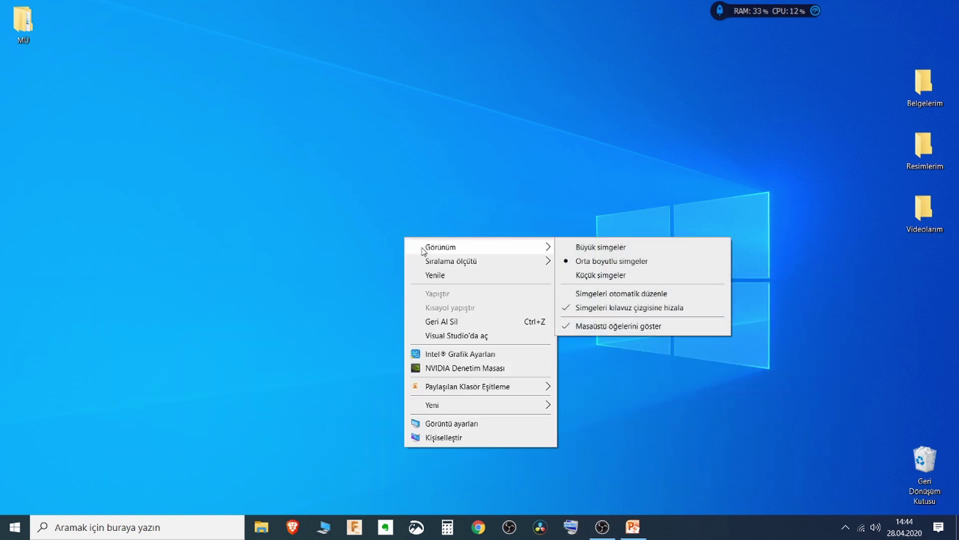
mouse_move(475, 407)
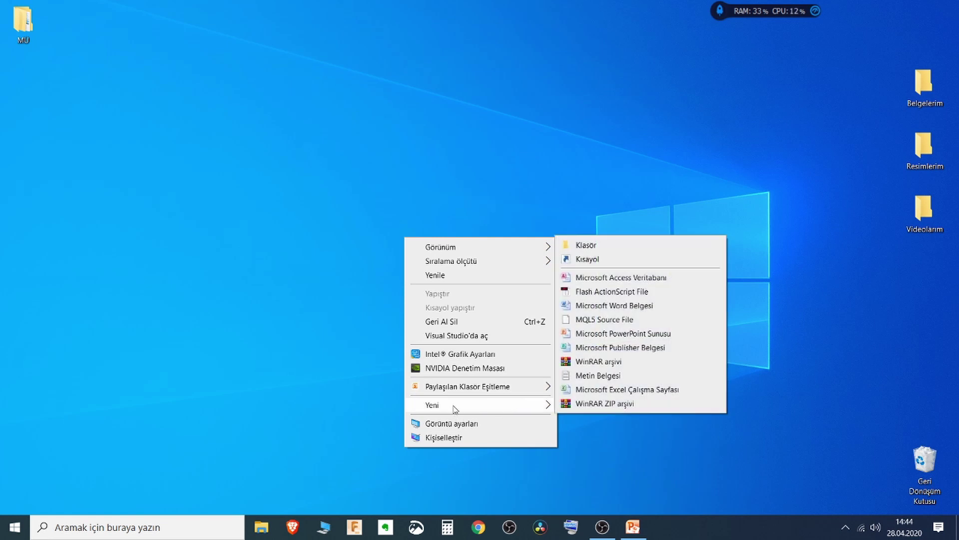
left_click(461, 202)
right_click(461, 201)
mouse_move(484, 369)
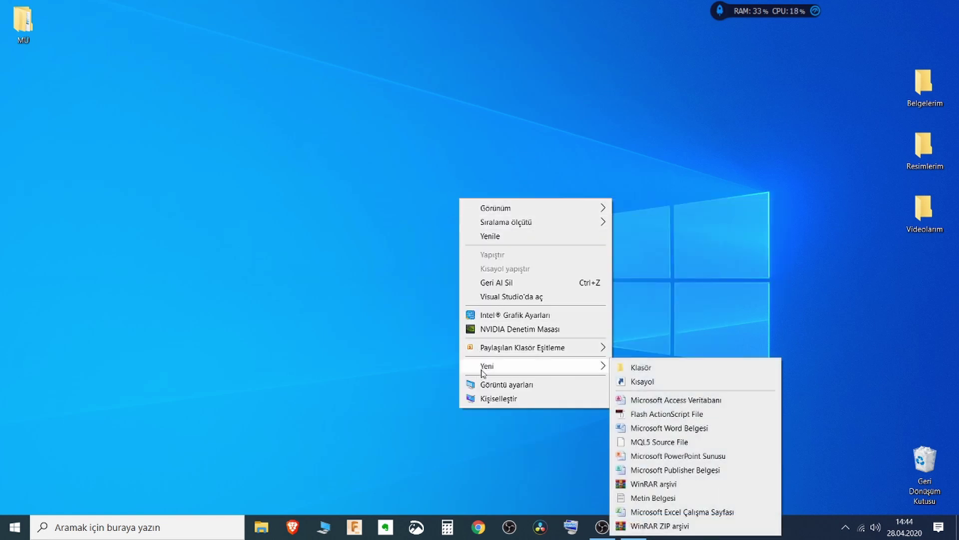
left_click(635, 367)
left_click(405, 186)
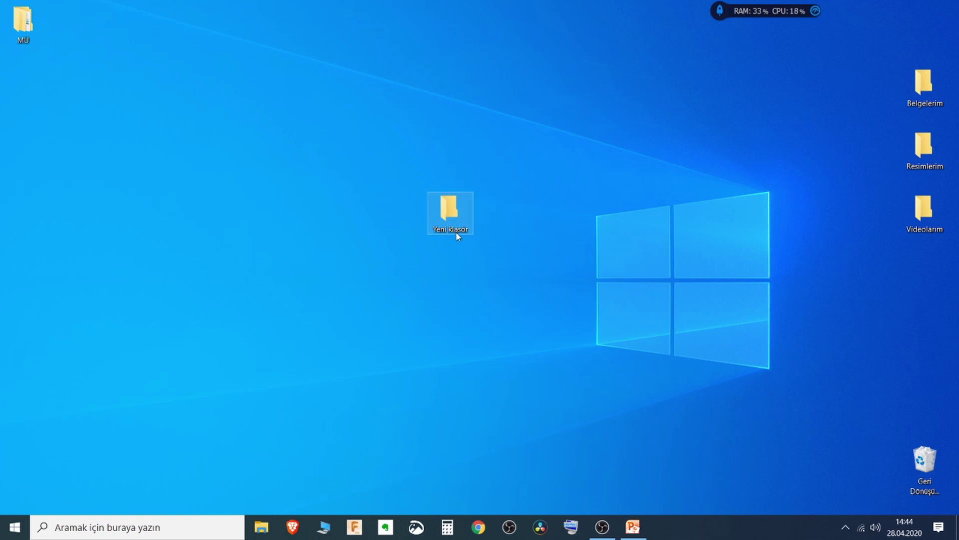
left_click(443, 229)
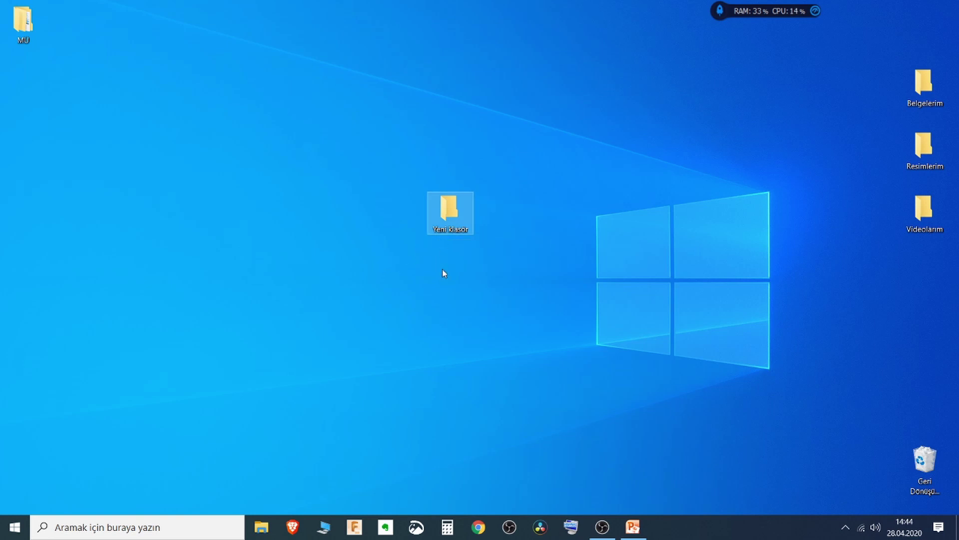
Create a second default-named folder on the desktop and place it directly beside the first new folder.
right_click(459, 268)
mouse_move(531, 442)
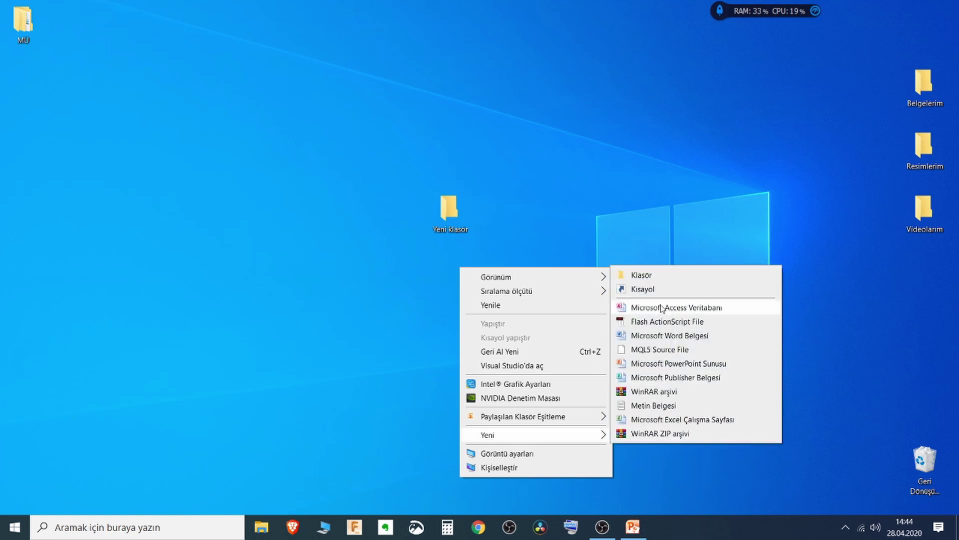
left_click(659, 279)
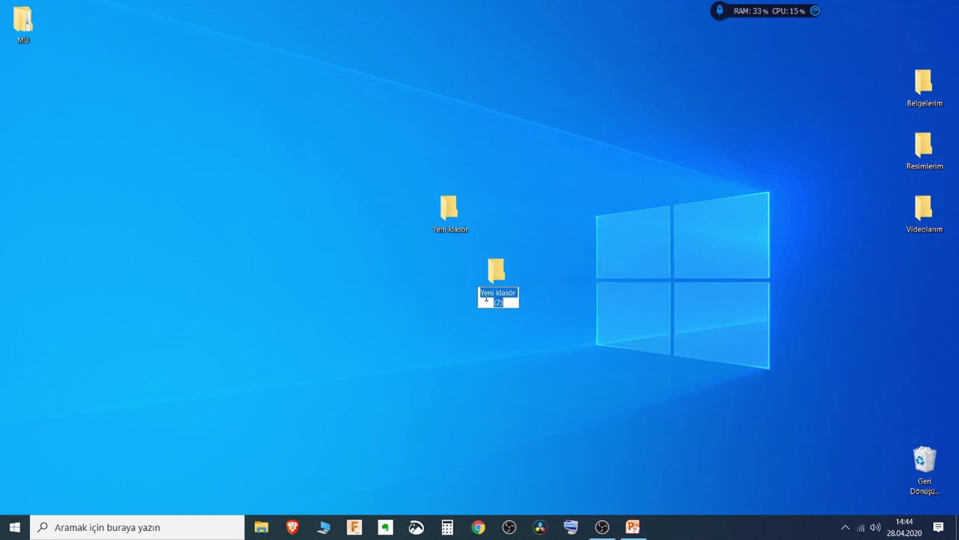
key("Return")
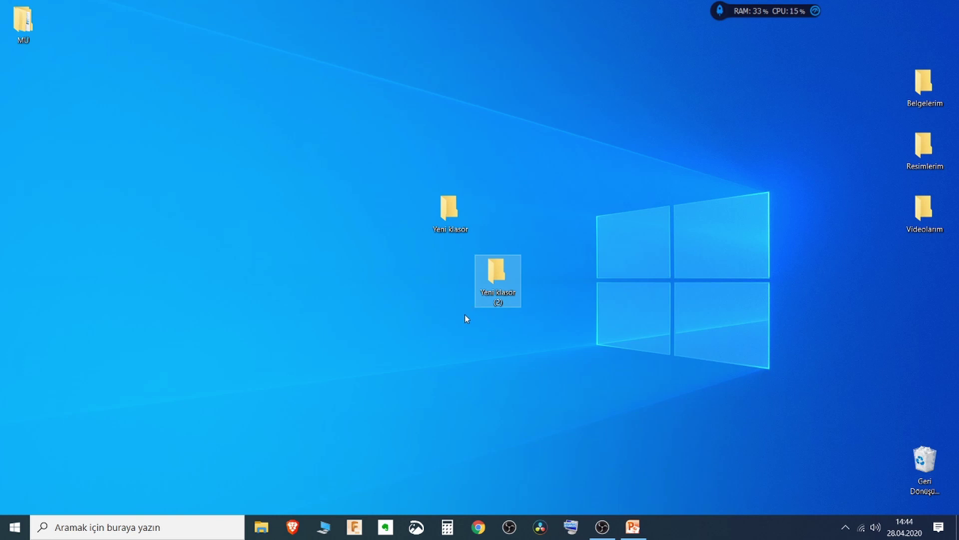
left_click_drag(499, 297, 499, 235)
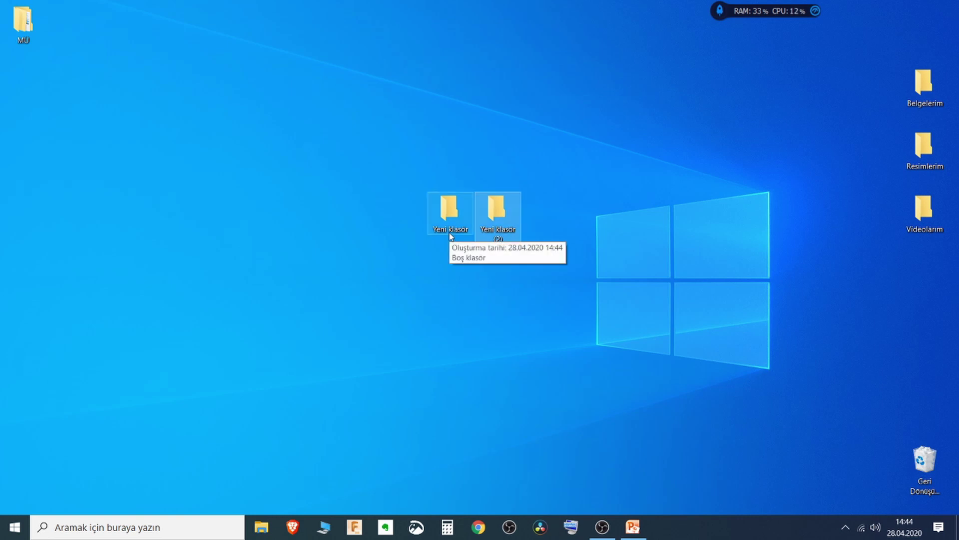
Select both new folders on the desktop together and delete them.
left_click_drag(408, 169, 511, 250)
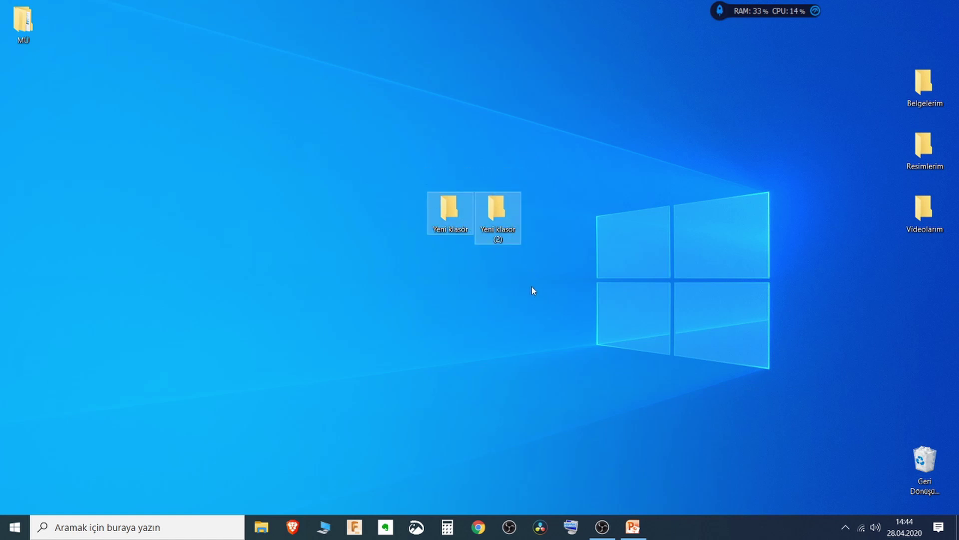
key("Delete")
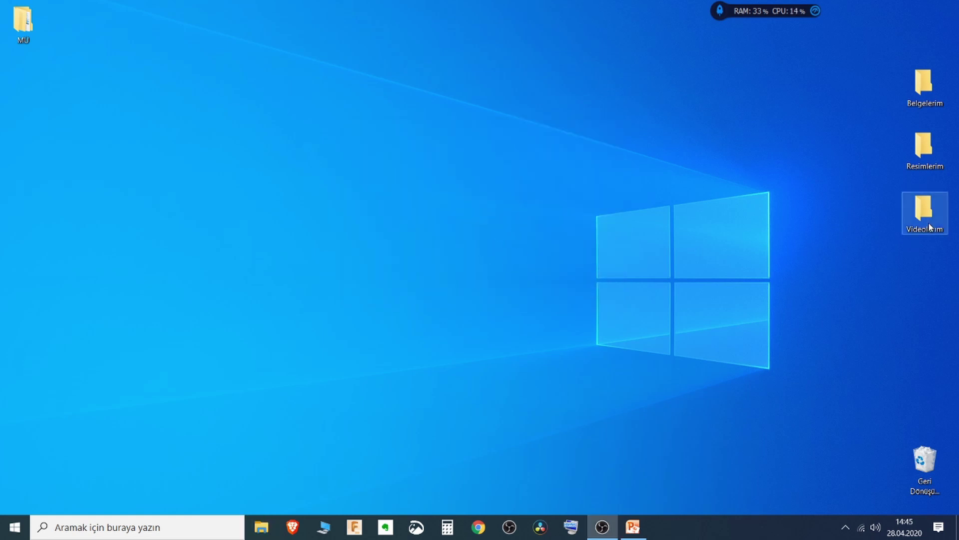
Open the Belgelerim folder from the desktop and create a new Microsoft Word document inside it.
double_click(923, 101)
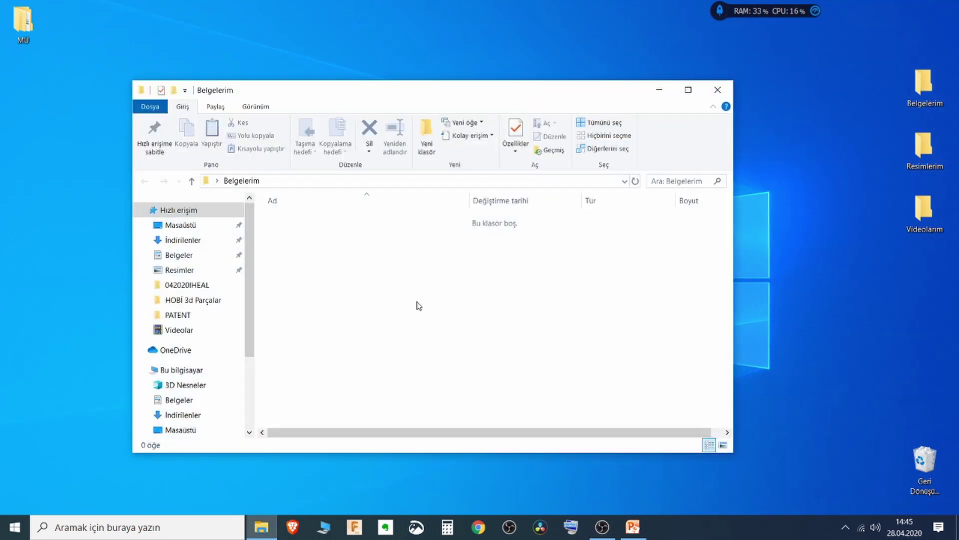
right_click(382, 312)
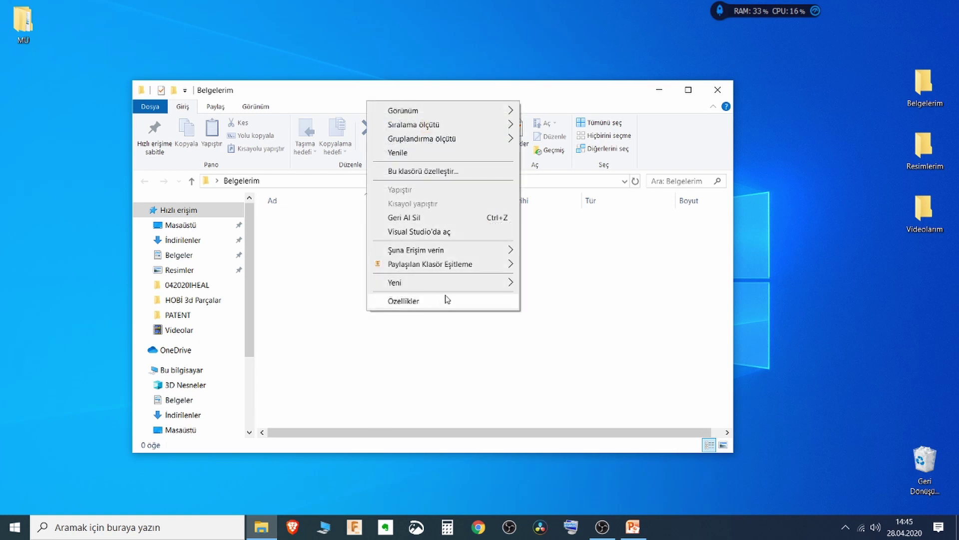
mouse_move(467, 284)
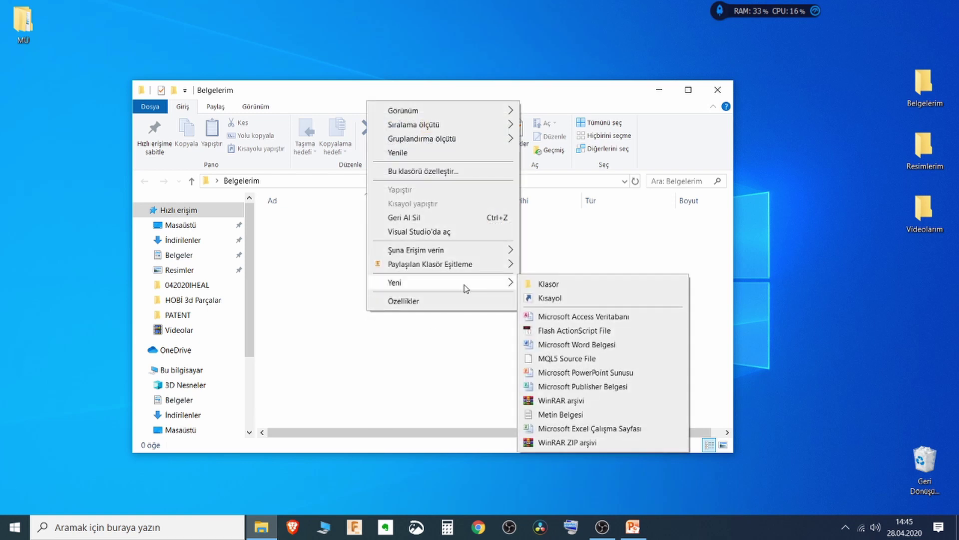
left_click(442, 350)
right_click(394, 290)
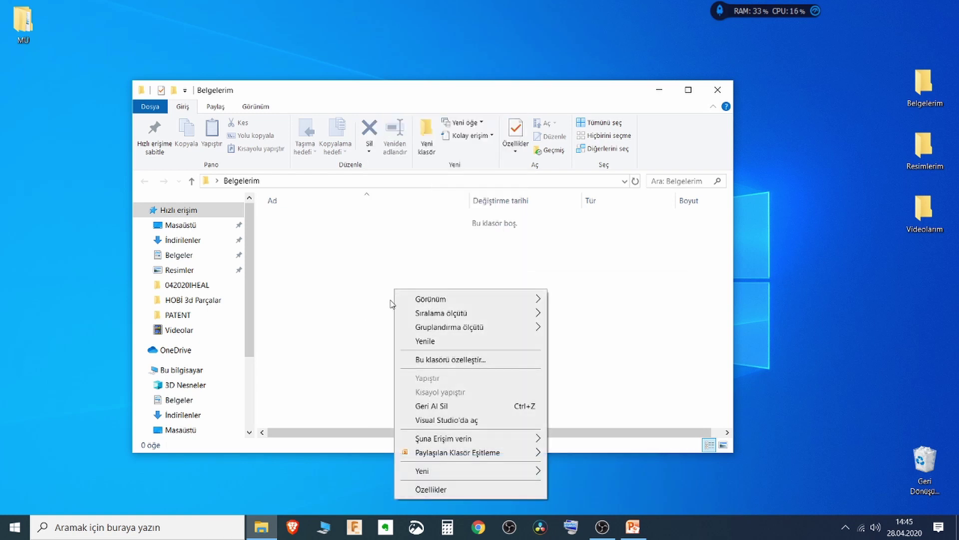
mouse_move(535, 472)
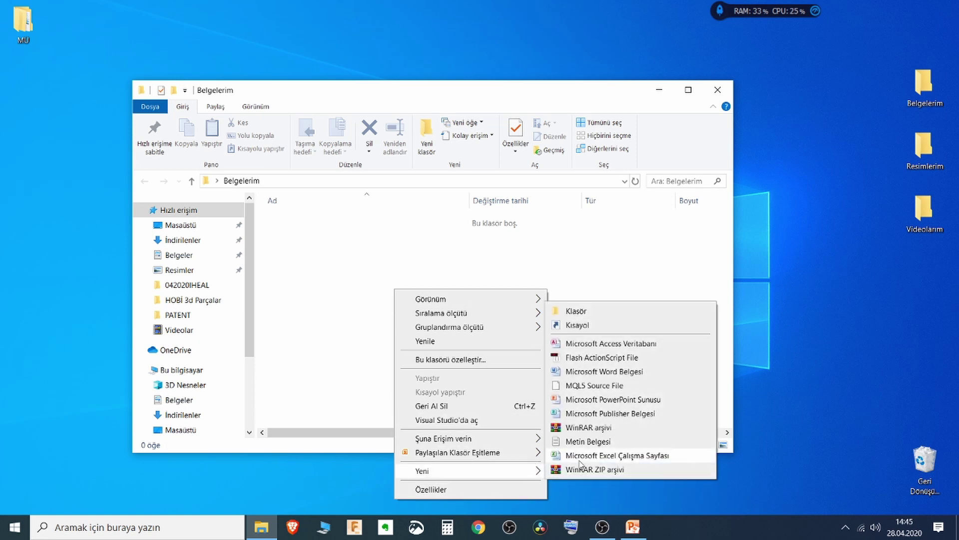
left_click(612, 372)
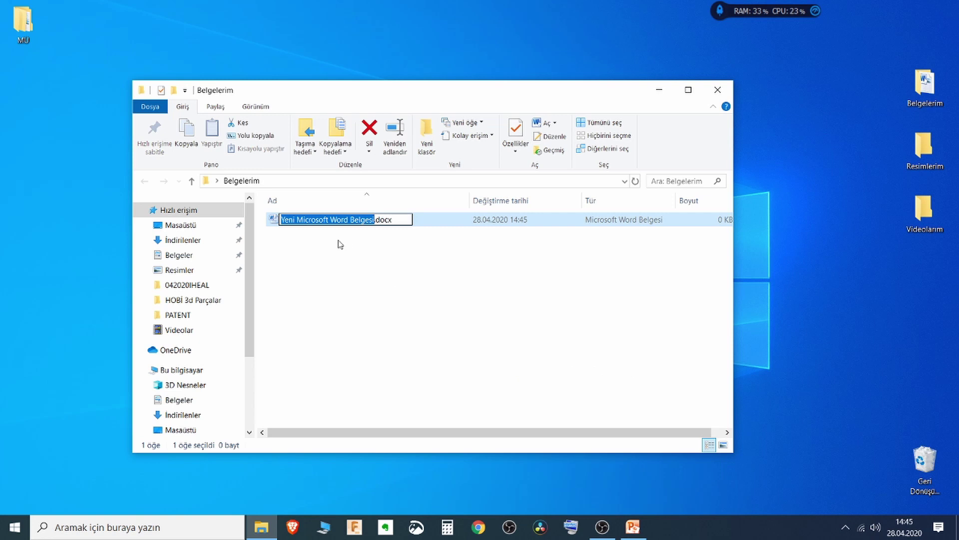
Name the new Word document "Belge1", keeping the .docx extension.
type("B")
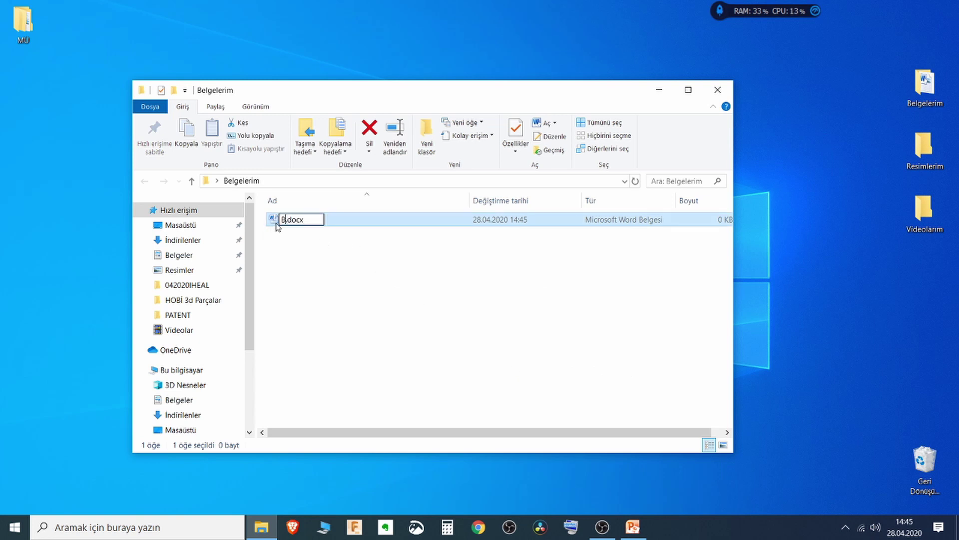
type("elge")
type("1")
key("Return")
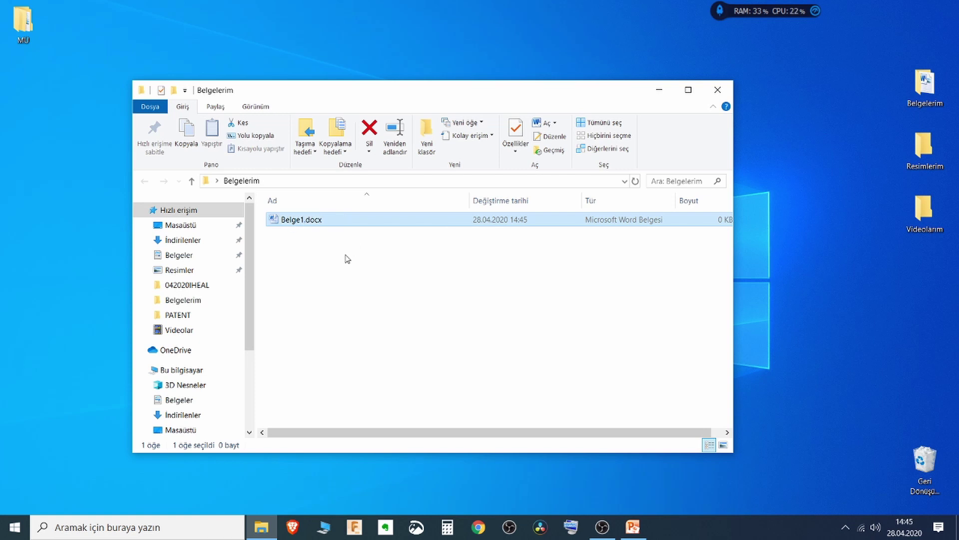
left_click(343, 259)
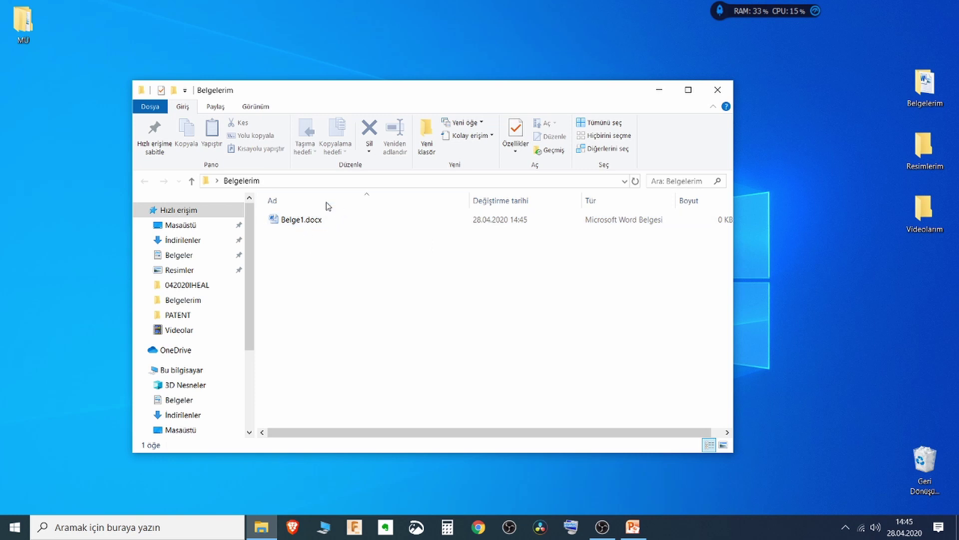
Shift the Belgelerim window sideways and highlight the .docx extension in Belge1's file name without changing the name.
left_click_drag(436, 100, 541, 100)
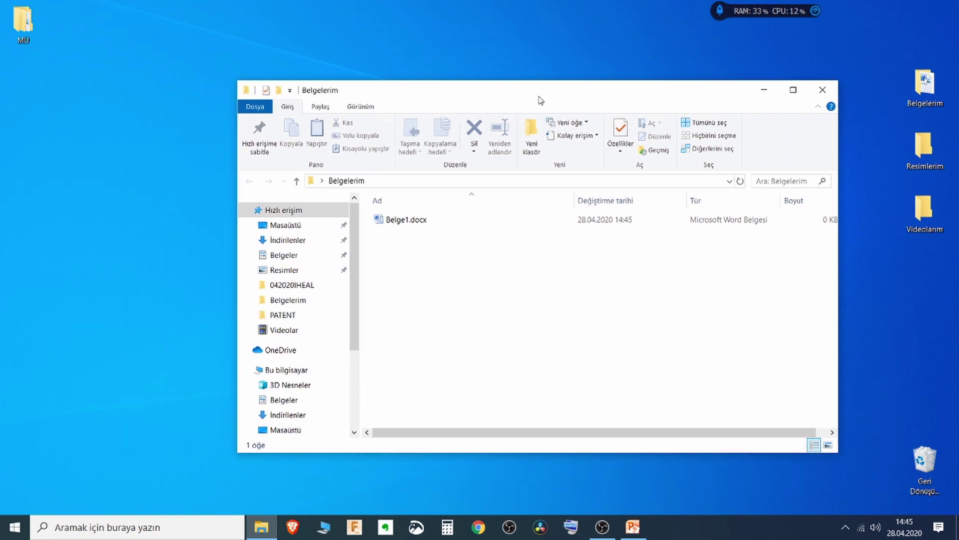
left_click(419, 222)
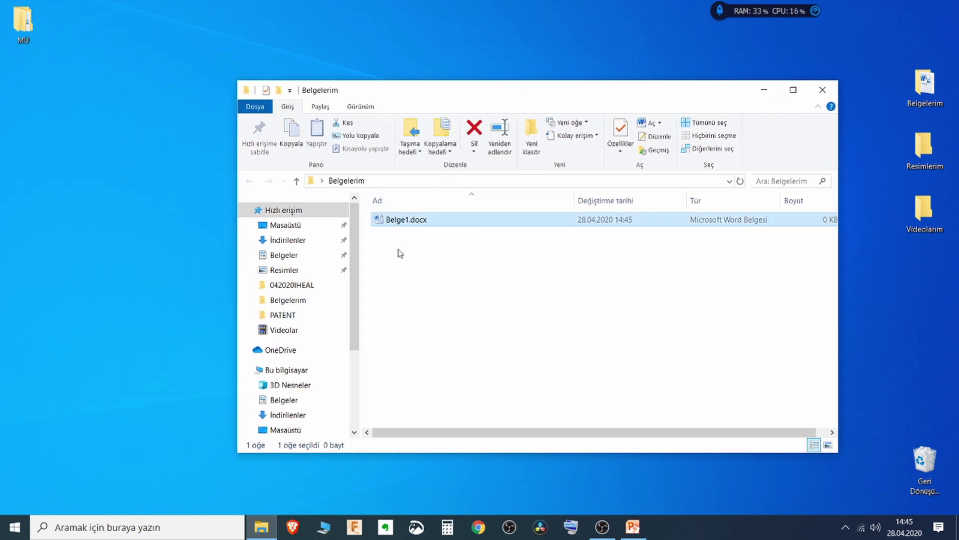
left_click(412, 227)
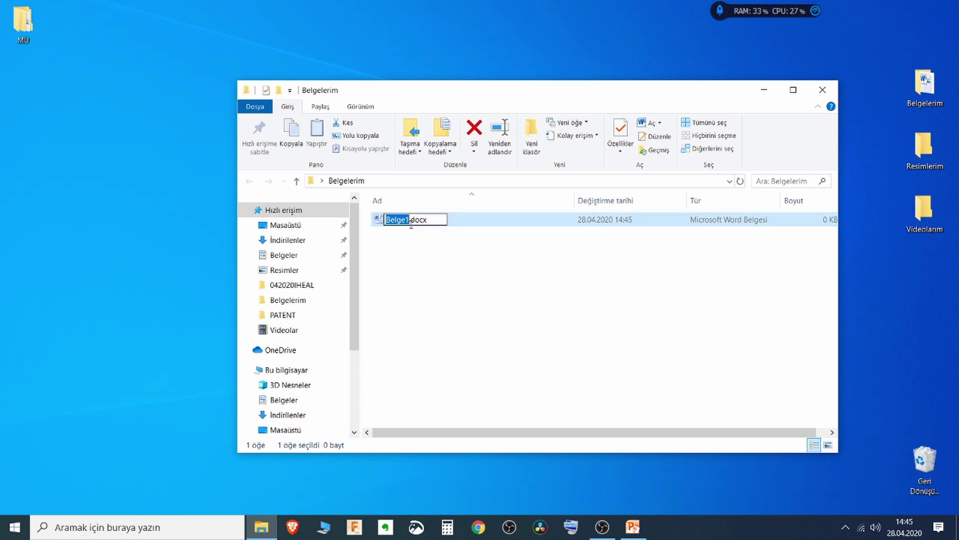
left_click_drag(426, 220, 412, 221)
left_click(412, 269)
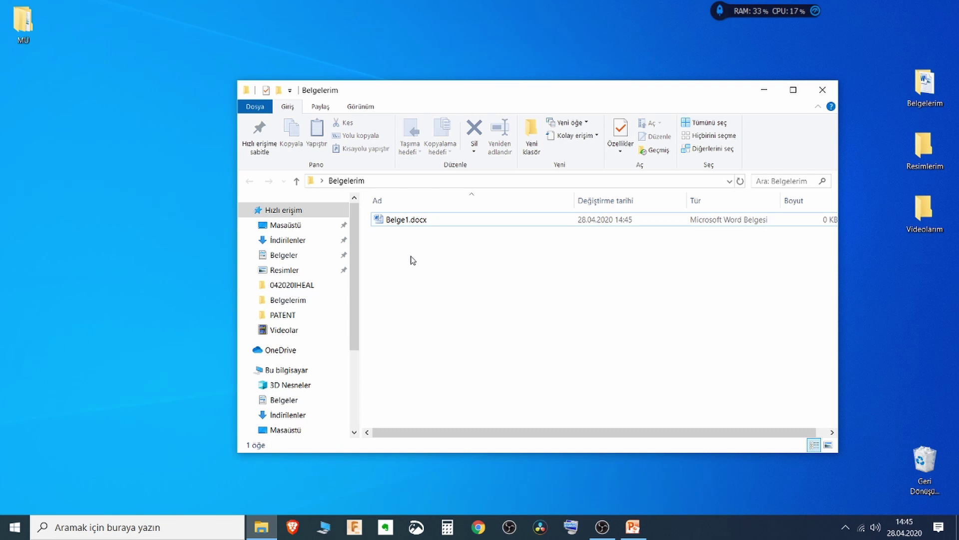
Open Belge1.docx in Word, dismiss the Office activation wizard and close Word.
left_click(415, 222)
double_click(416, 222)
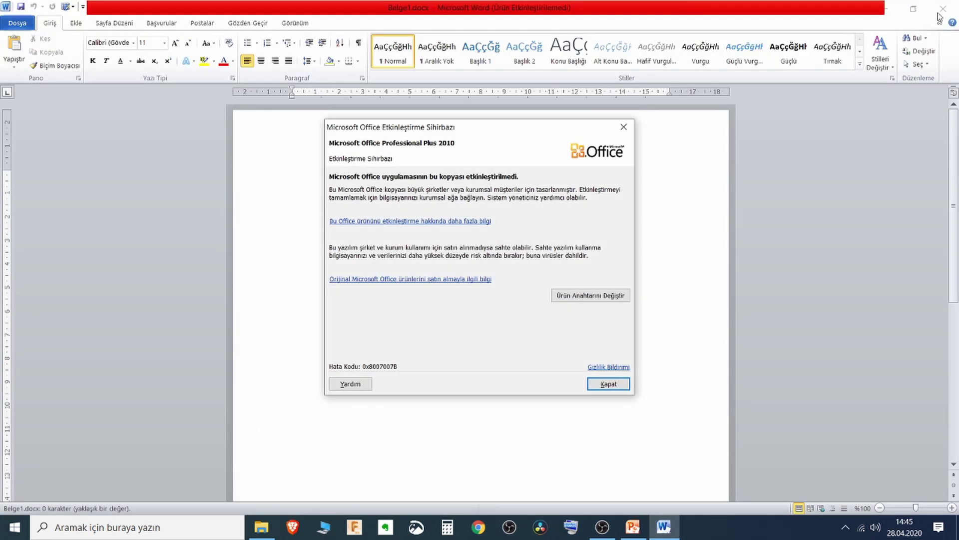
left_click(624, 127)
left_click(943, 8)
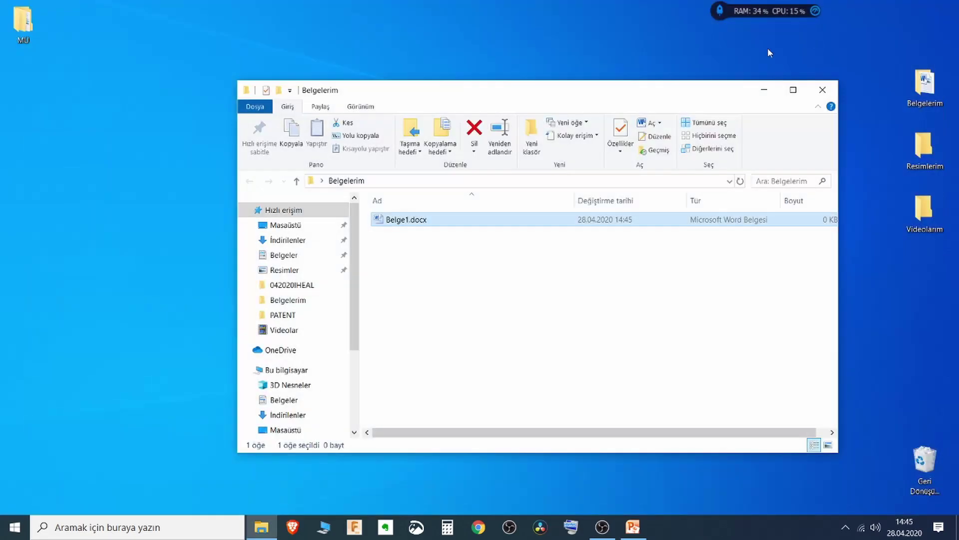
Create a new text document in the Belgelerim folder, keeping its default name and .txt extension.
right_click(465, 248)
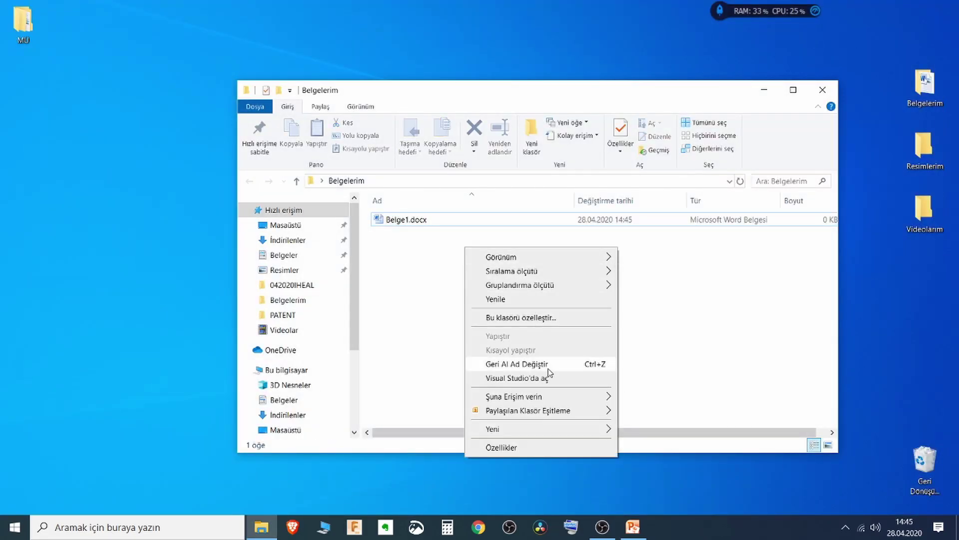
mouse_move(556, 430)
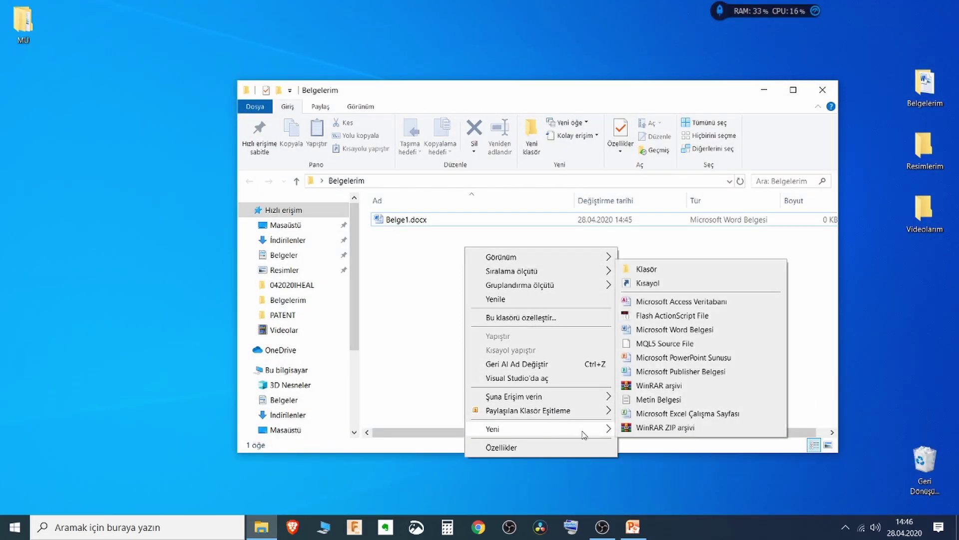
left_click(690, 400)
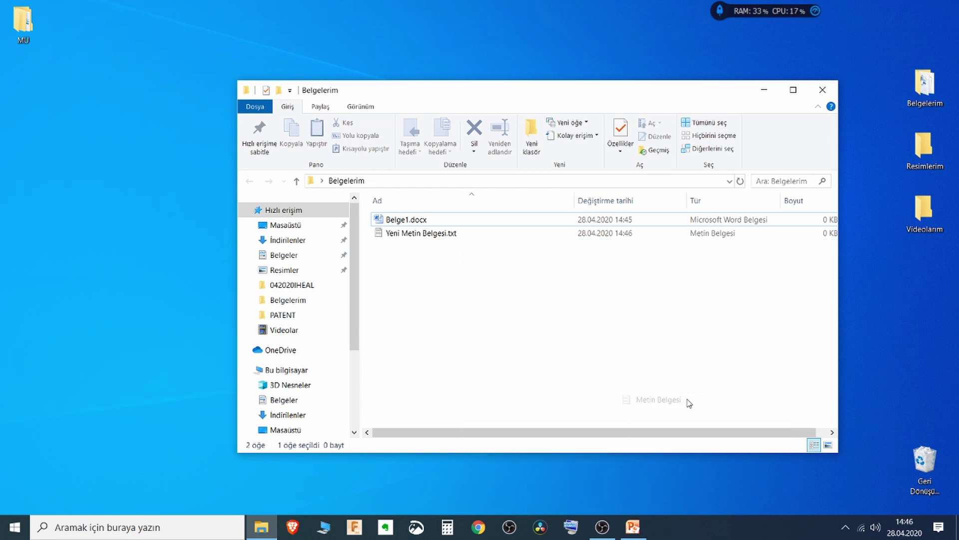
left_click(422, 276)
Compare the new text document's .txt extension with the .docx extension of Belge1, leaving both names as they are.
left_click(400, 233)
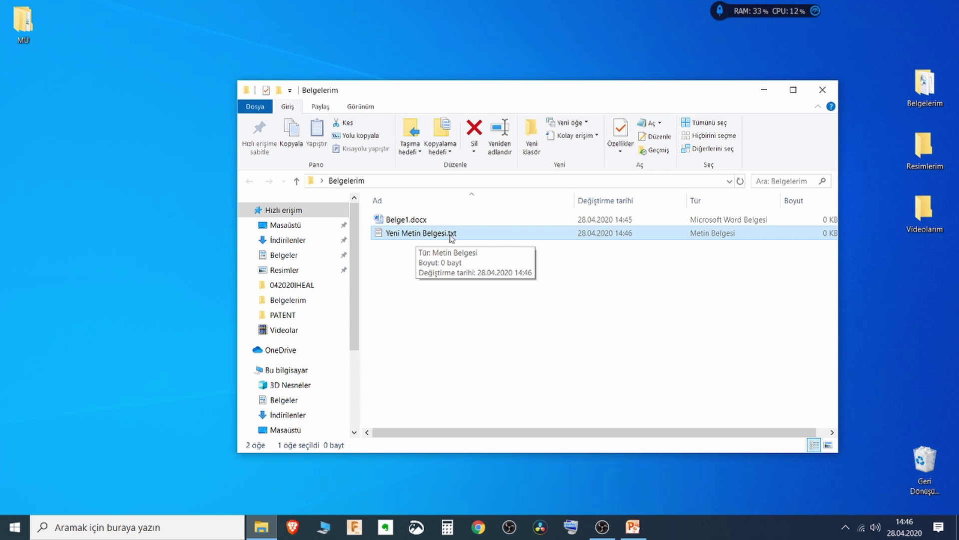
left_click(425, 235)
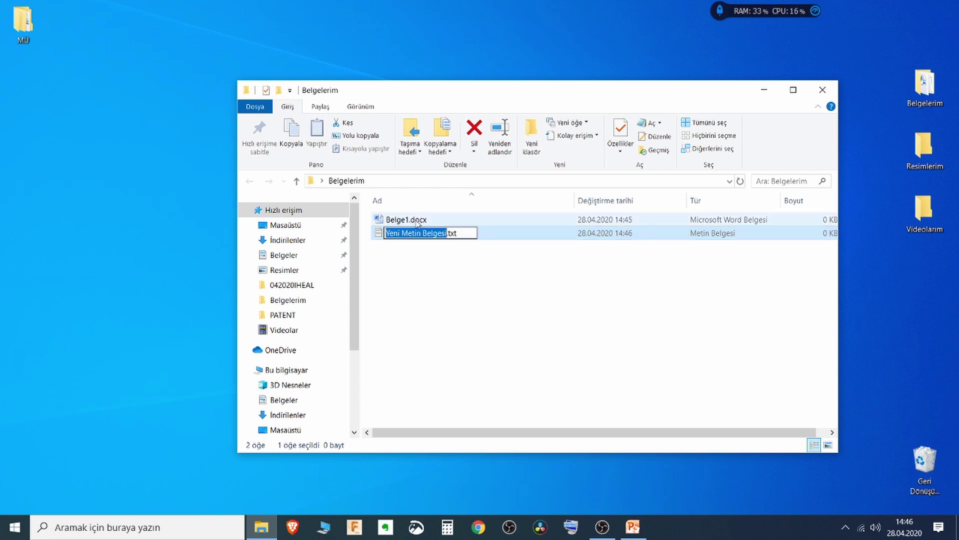
left_click(417, 221)
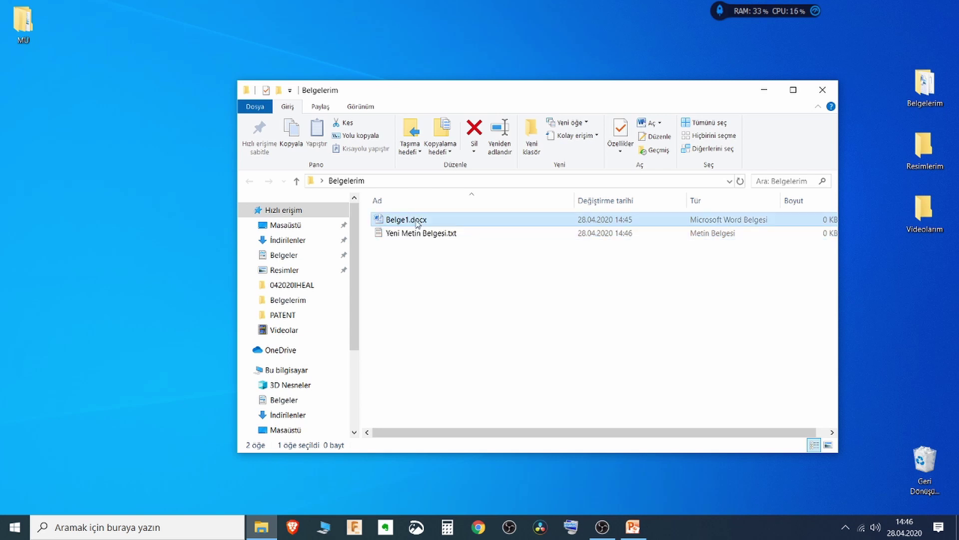
Open the new text document, enter "Bu da yeni bir belge" and close it, saving the changes.
left_click(395, 234)
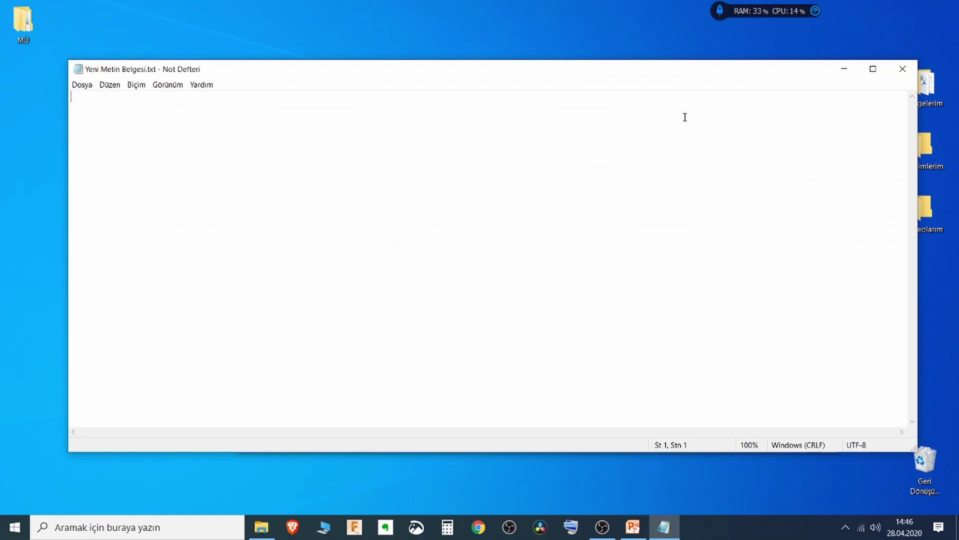
type("Bu da yeni bir ")
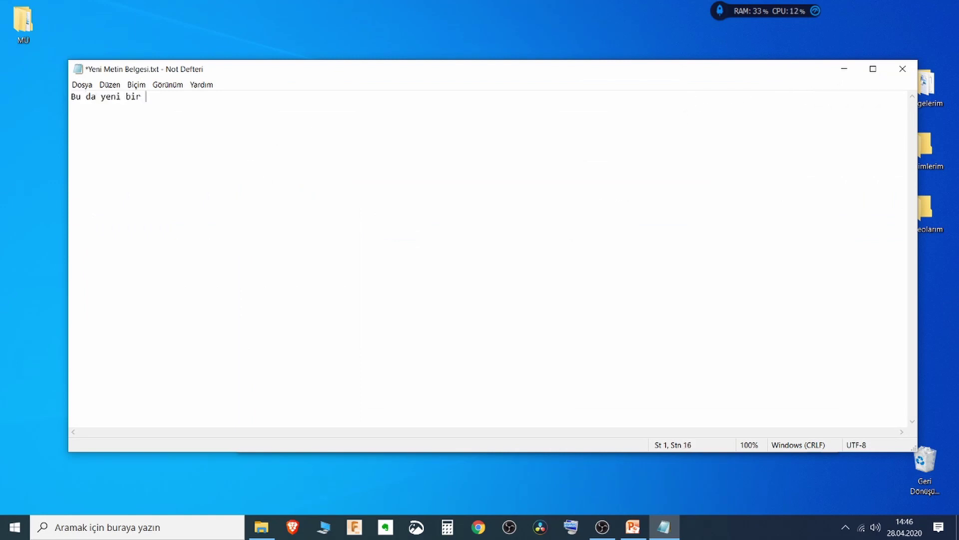
type("belge")
left_click(905, 69)
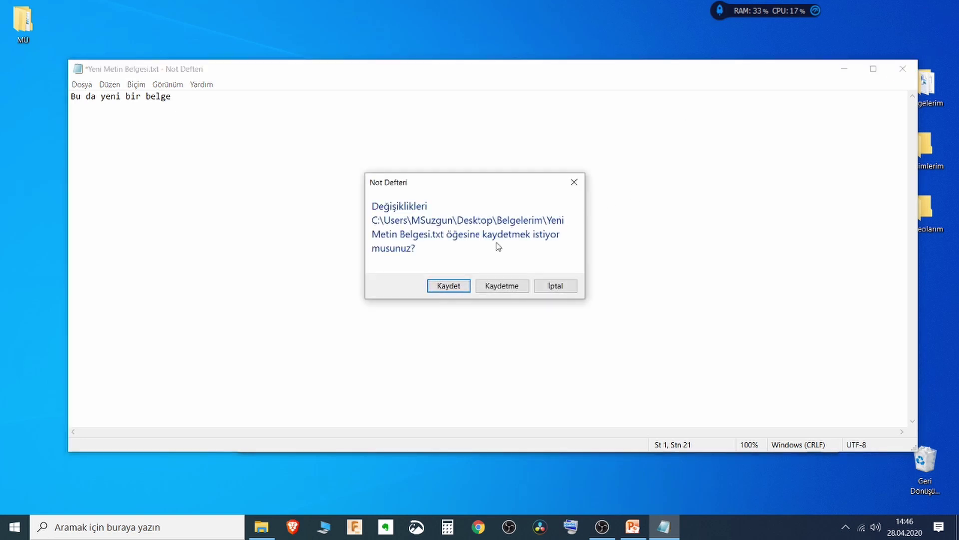
left_click(448, 286)
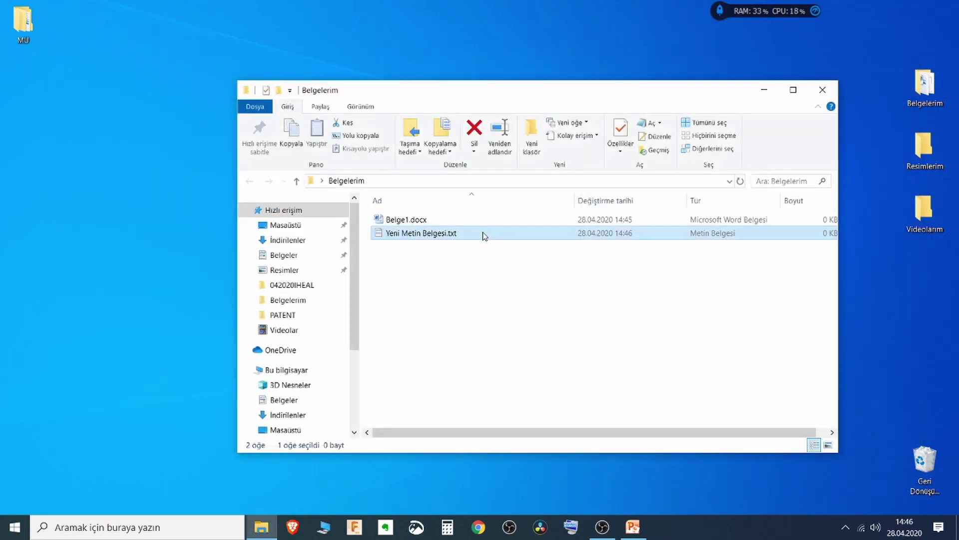
Create a new Microsoft Excel worksheet in the Belgelerim folder and name it "Belge2", keeping the .xlsx extension.
right_click(399, 253)
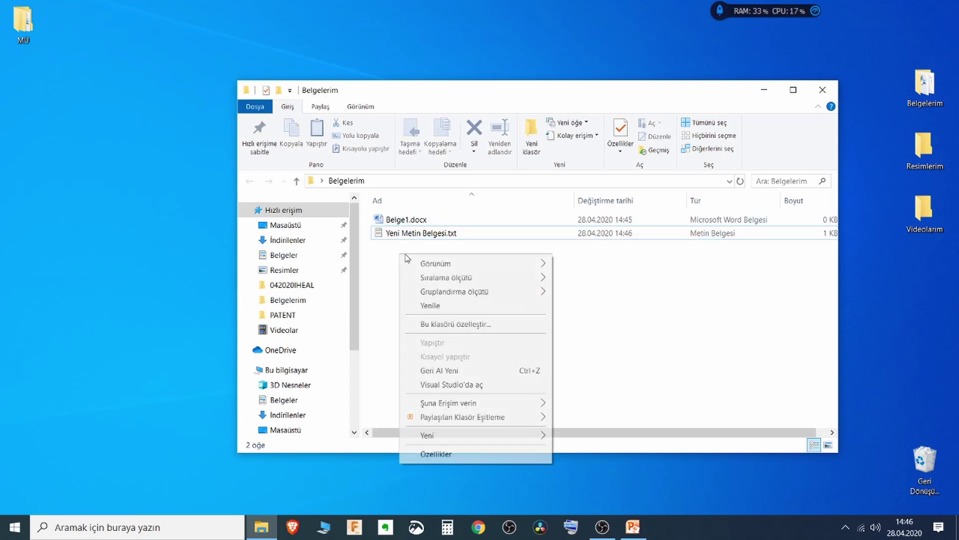
mouse_move(457, 433)
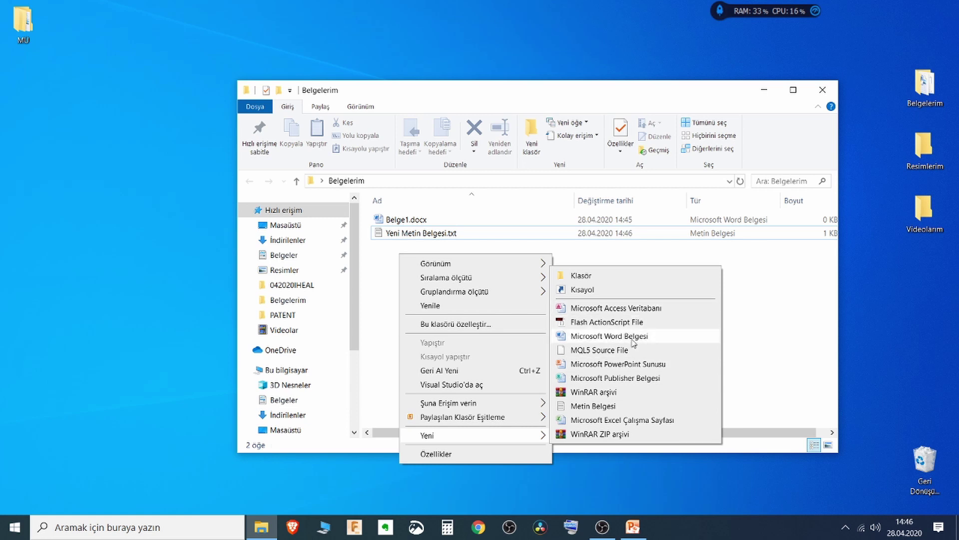
left_click(631, 424)
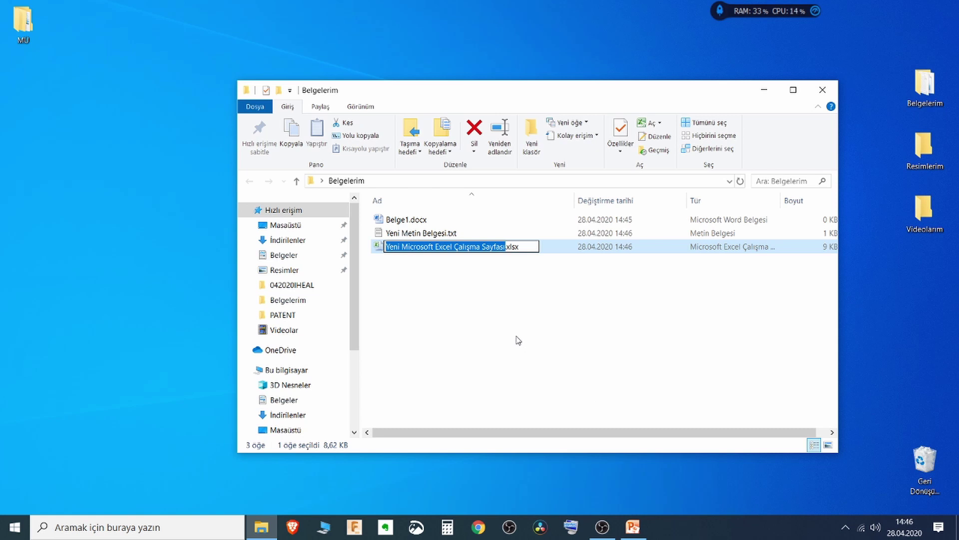
type("Belge")
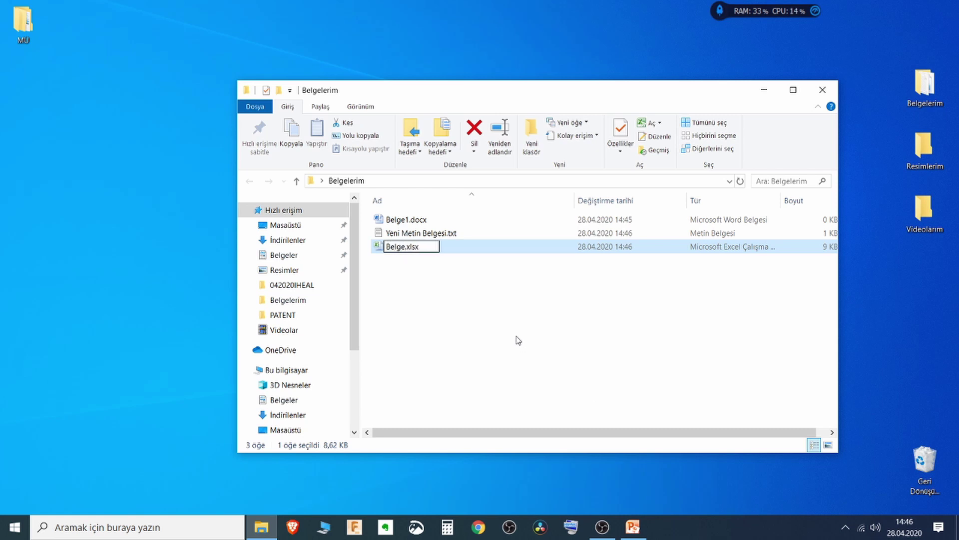
type("2")
key("Return")
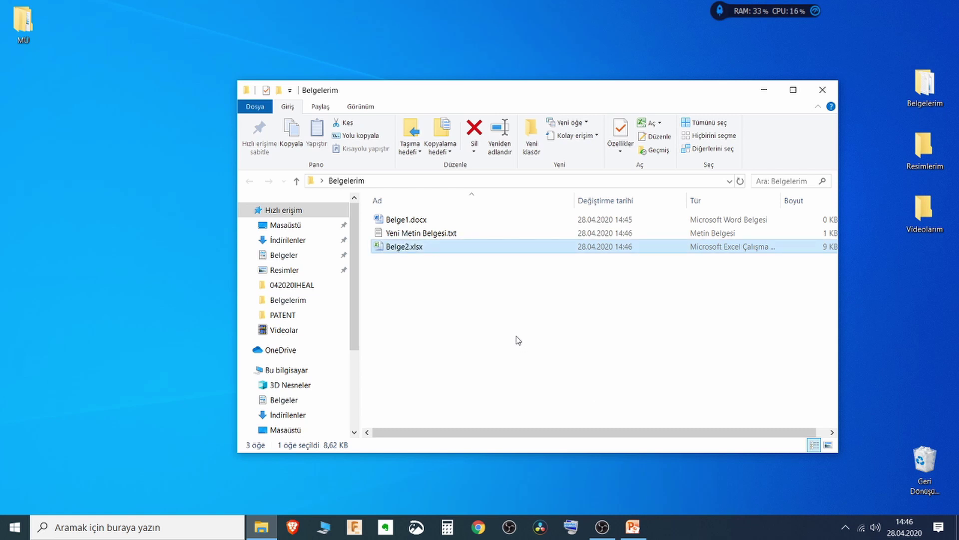
Examine the file extensions of Belge2, Belge1 and the text document one after another.
left_click(496, 304)
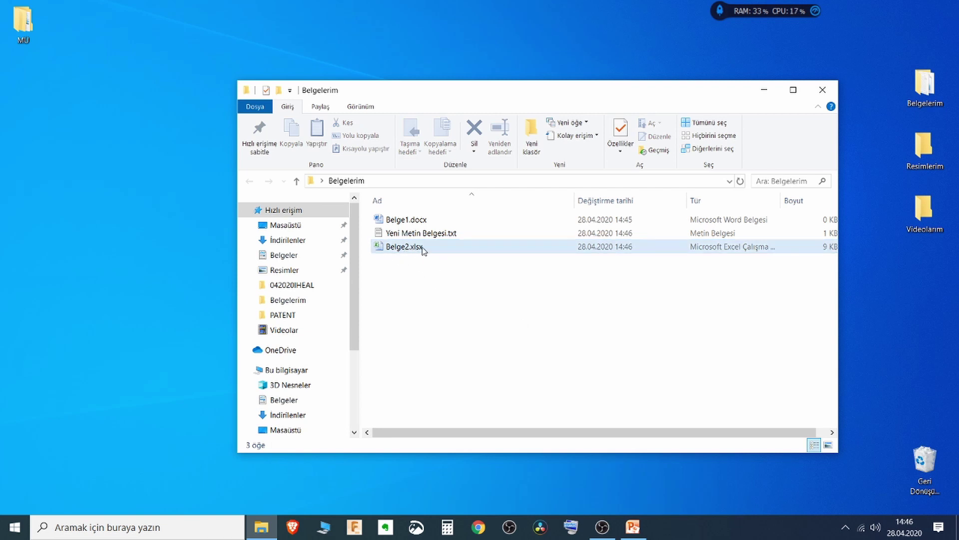
left_click(422, 249)
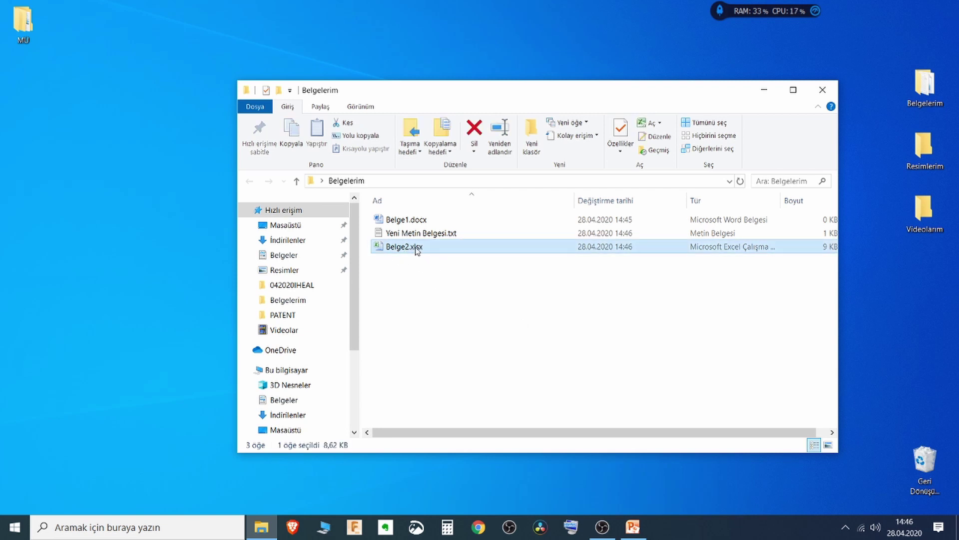
left_click(407, 272)
left_click(416, 221)
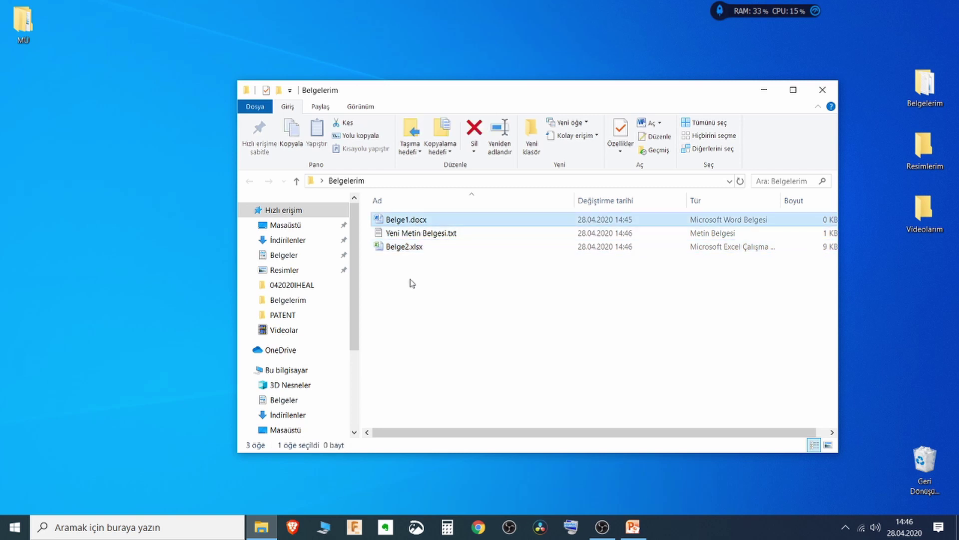
left_click(417, 235)
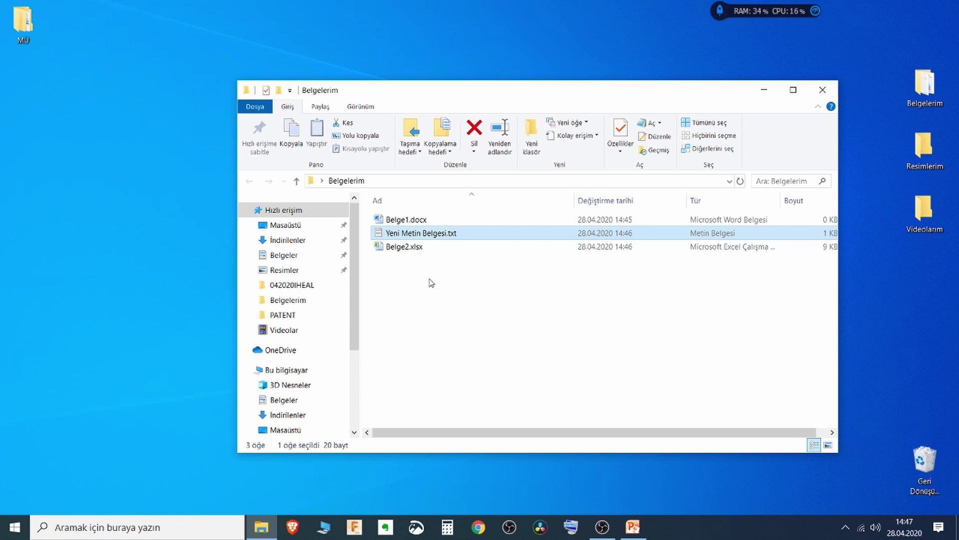
Remove the .xlsx extension from Belge2's file name and accept the extension change.
left_click(426, 250)
left_click(427, 251)
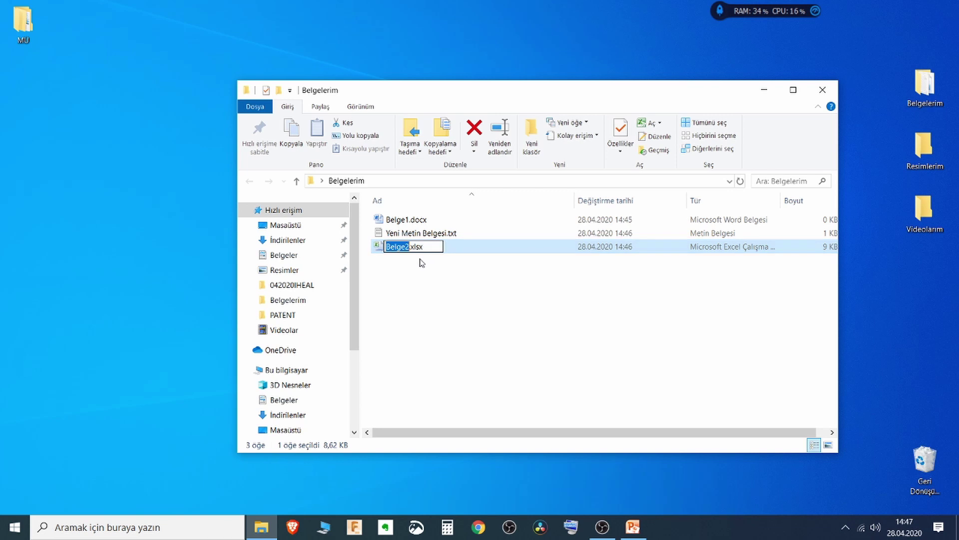
left_click(424, 247)
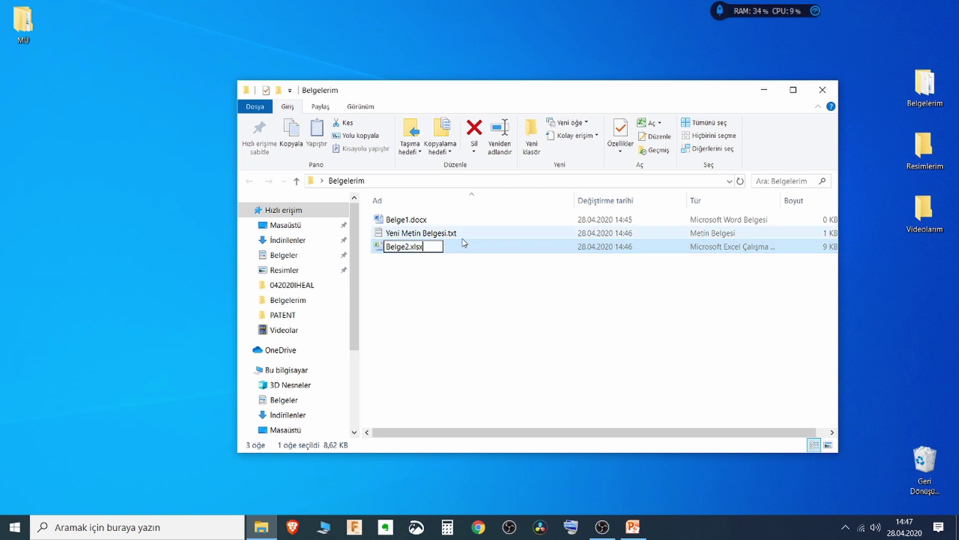
key("BackSpace")
key("BackSpace")
key("Return")
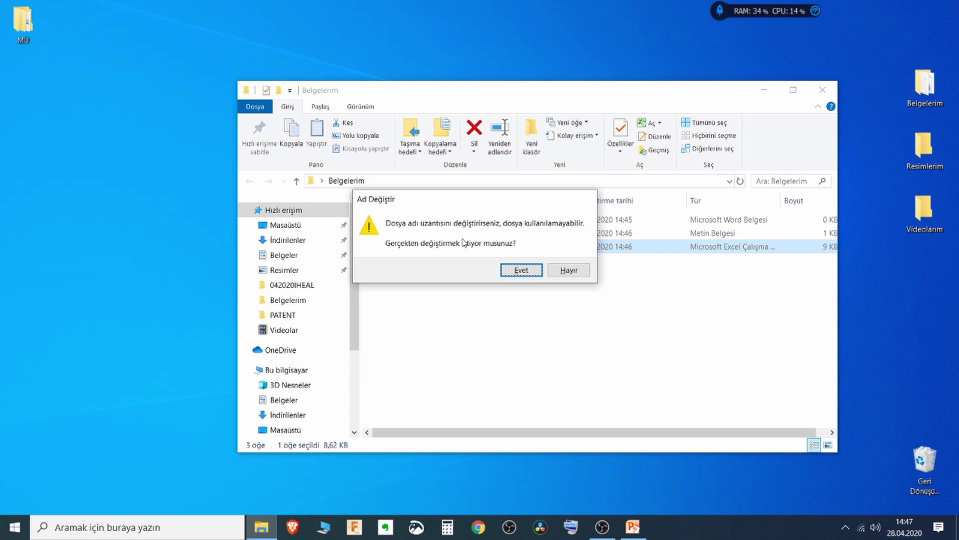
key("Return")
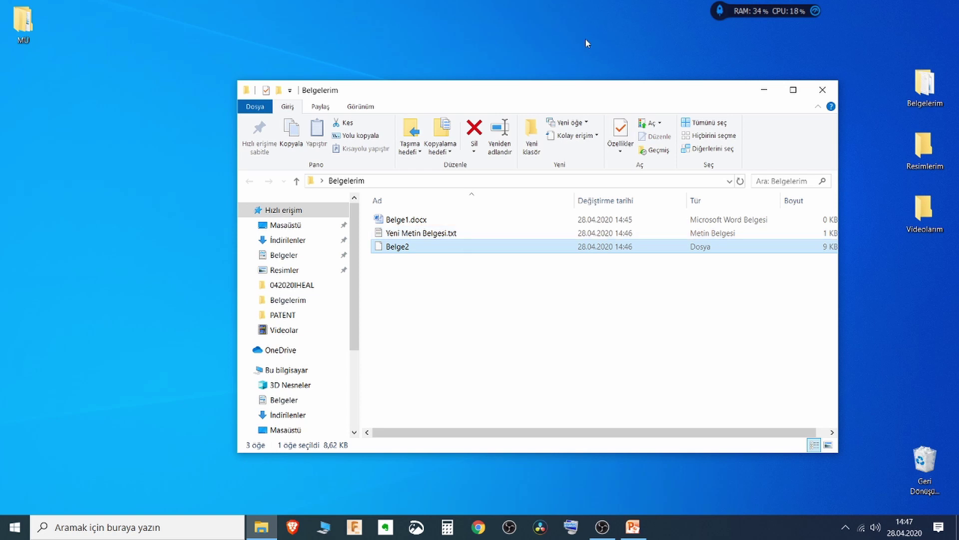
Restore the Excel file's extension by renaming it "Belge2.xlsx".
left_click(397, 267)
left_click(402, 251)
key("F2")
left_click(426, 246)
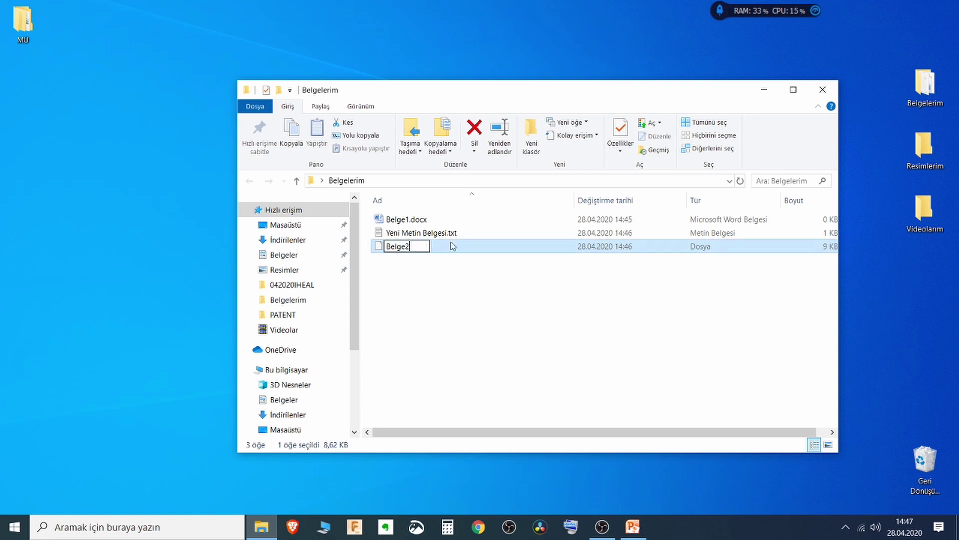
type(".xlsx")
key("Return")
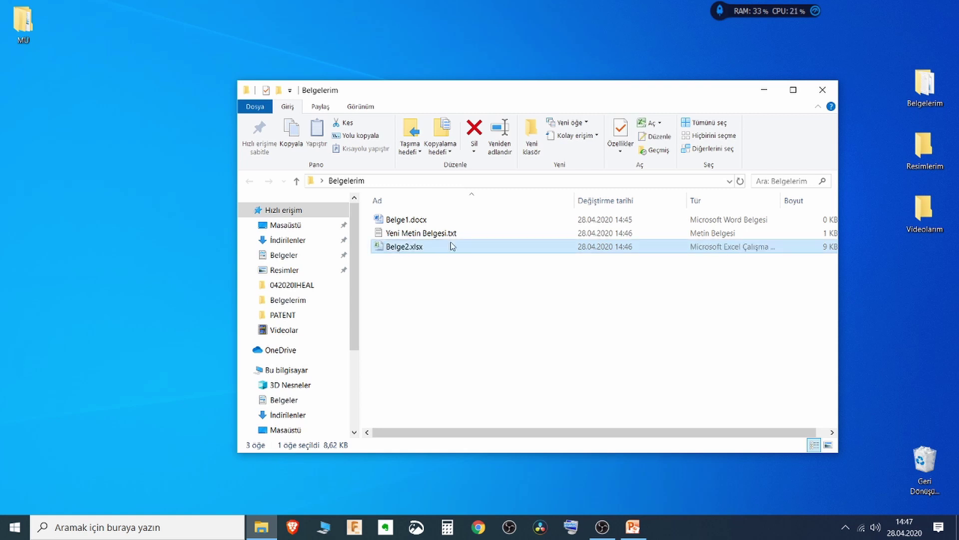
Empty the Recycle Bin on the desktop, agreeing to delete its contents permanently.
left_click(431, 300)
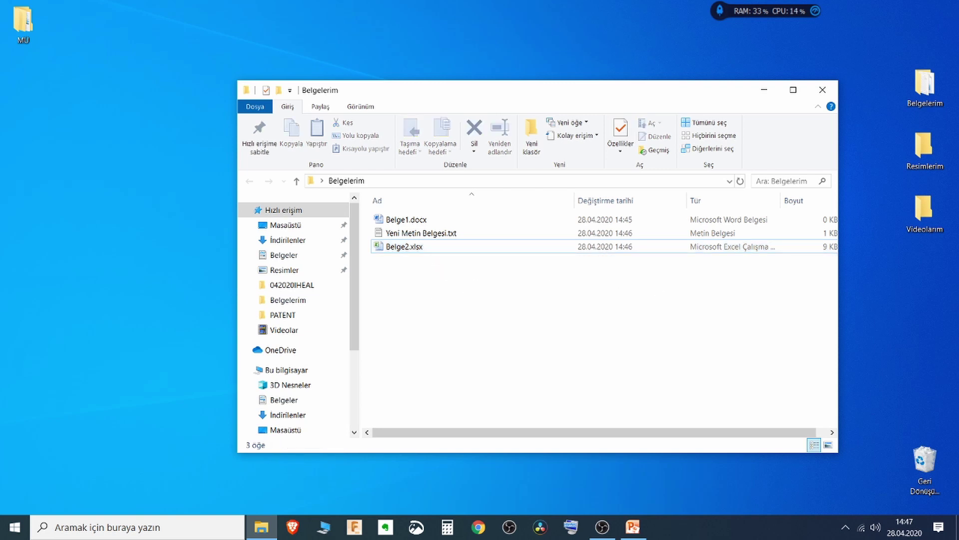
key("alt+Tab")
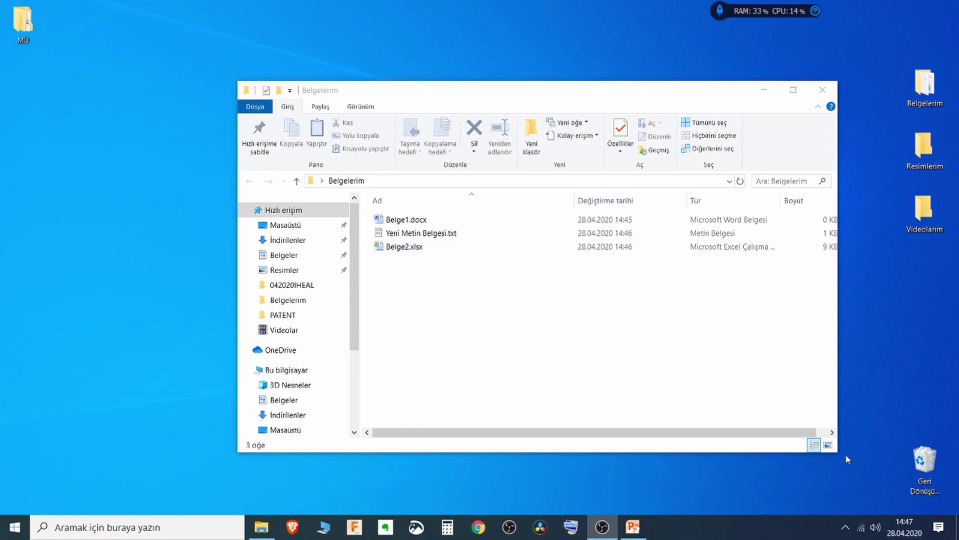
right_click(925, 462)
left_click(882, 368)
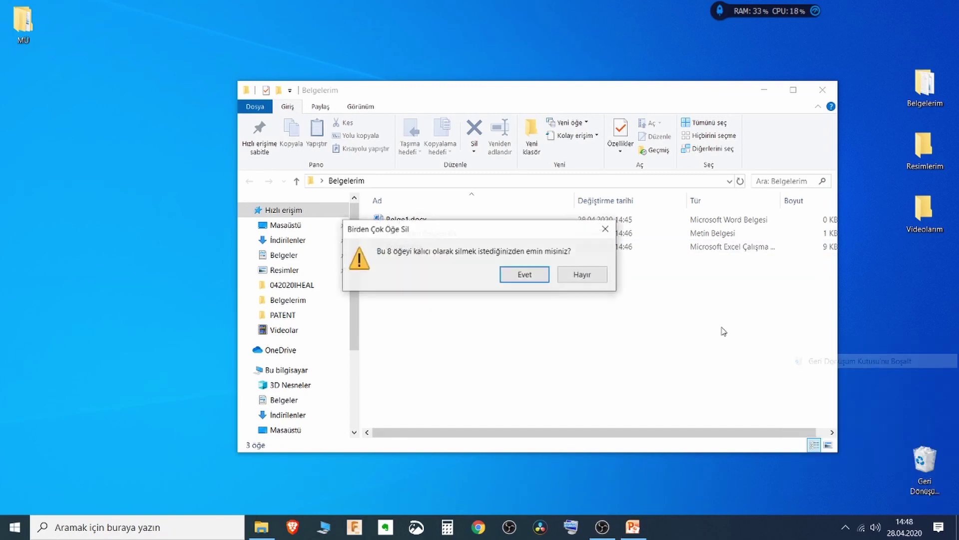
left_click(519, 274)
left_click(930, 434)
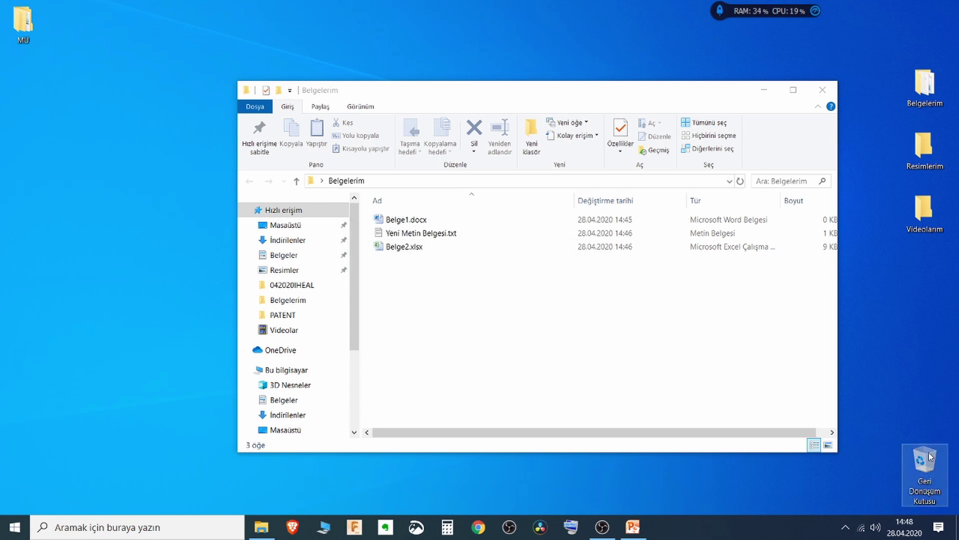
Delete Belge1.docx from the Belgelerim folder with the on-screen keyboard and close the keyboard.
left_click(394, 220)
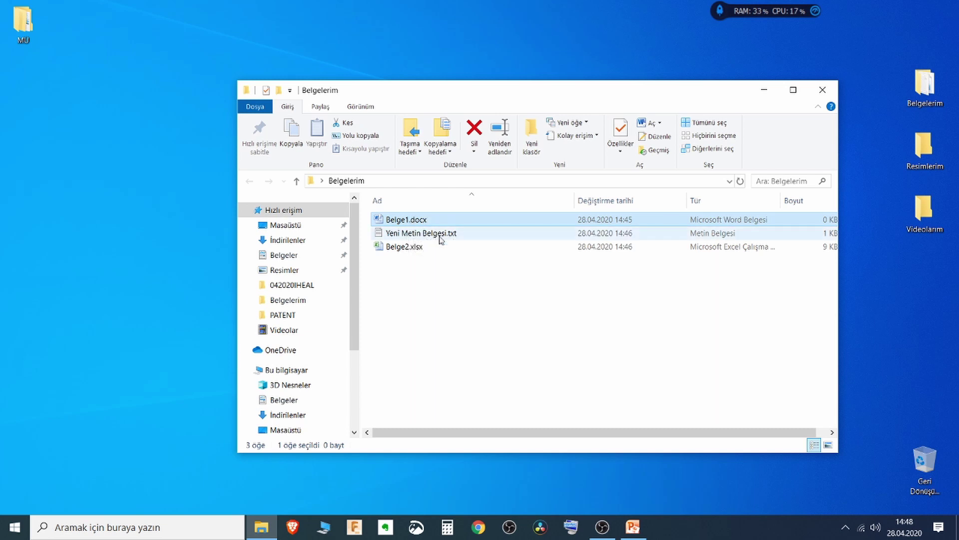
left_click(572, 527)
left_click_drag(573, 295, 569, 275)
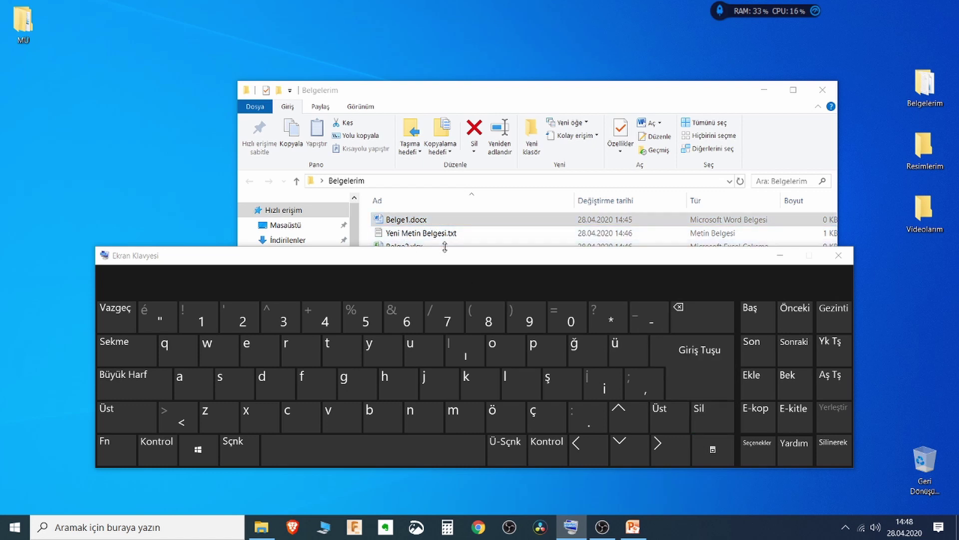
left_click(467, 220)
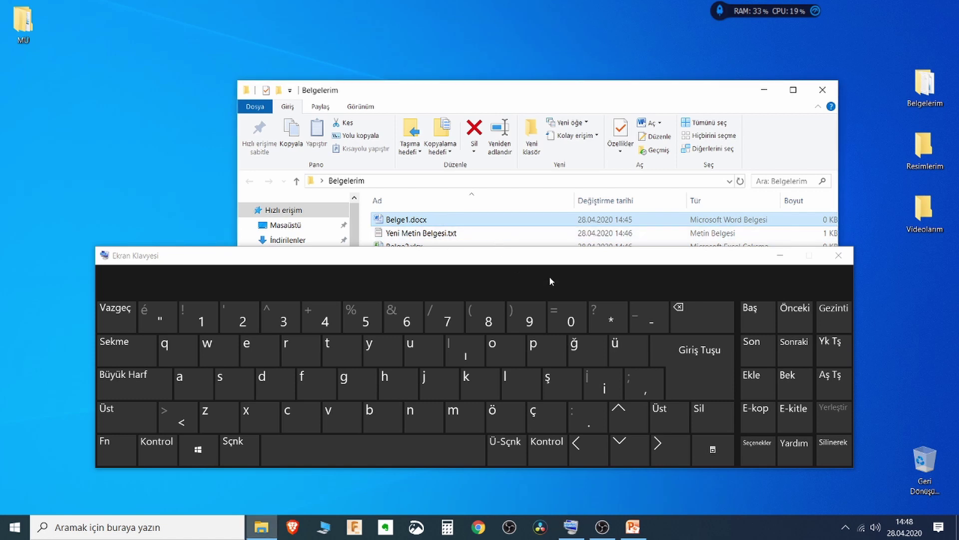
left_click(711, 421)
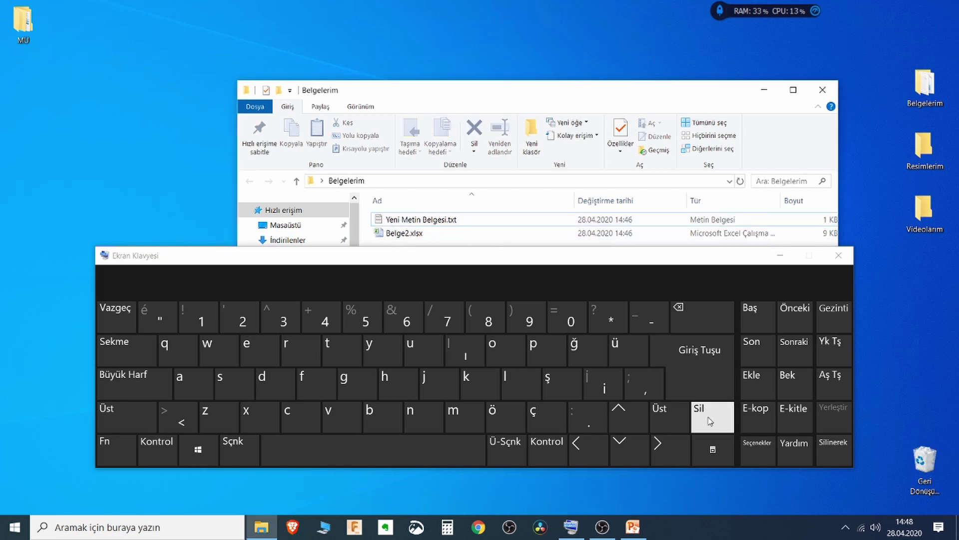
left_click(840, 257)
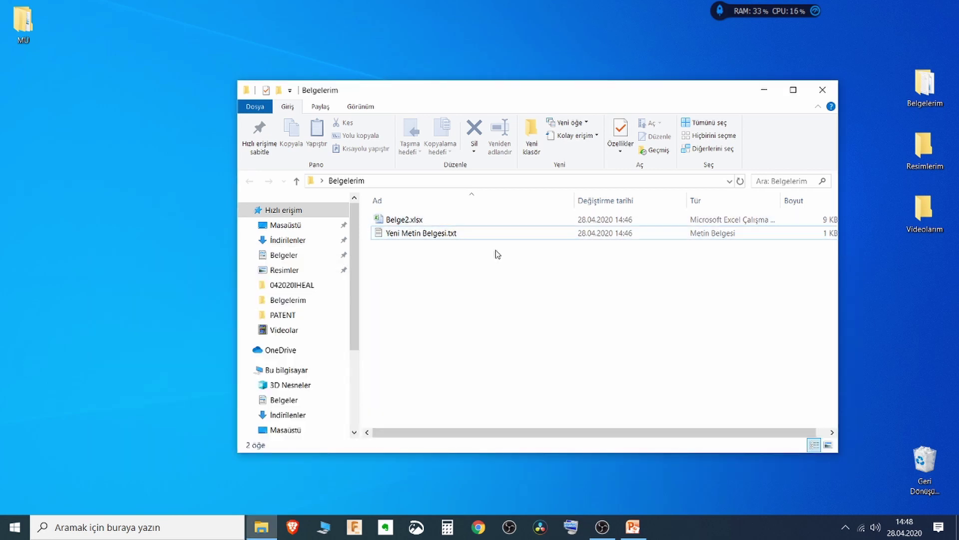
Delete Yeni Metin Belgesi.txt and Belge2.xlsx from the Belgelerim folder.
right_click(405, 233)
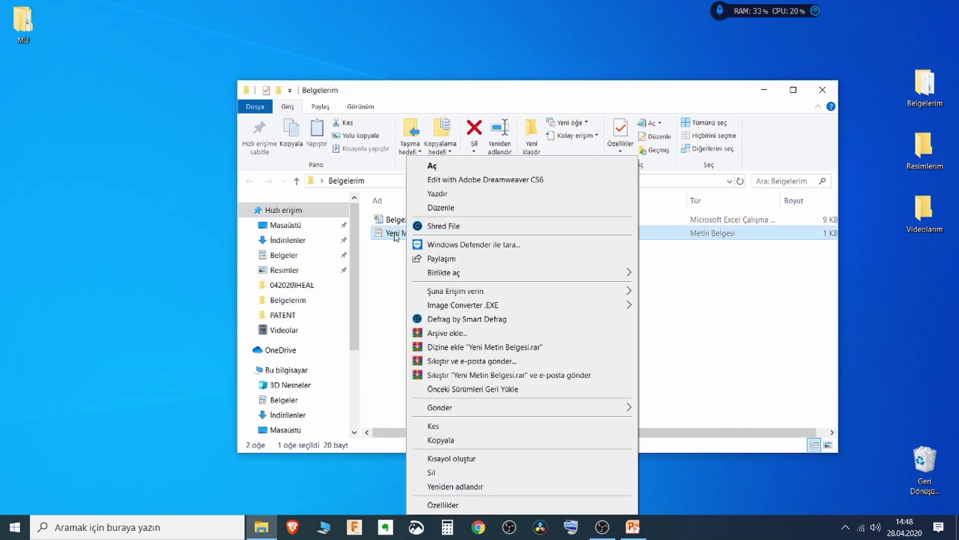
left_click(396, 248)
left_click(404, 235)
right_click(403, 235)
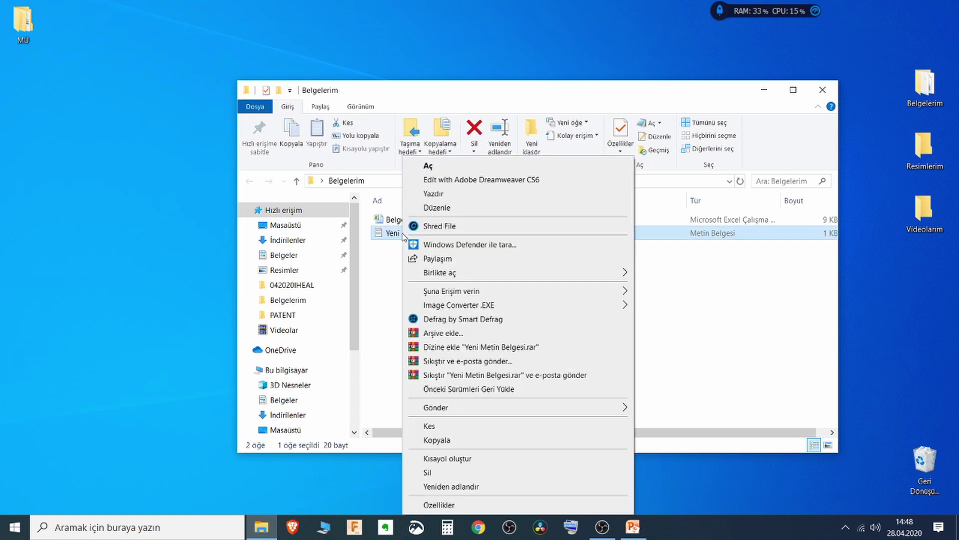
left_click(428, 472)
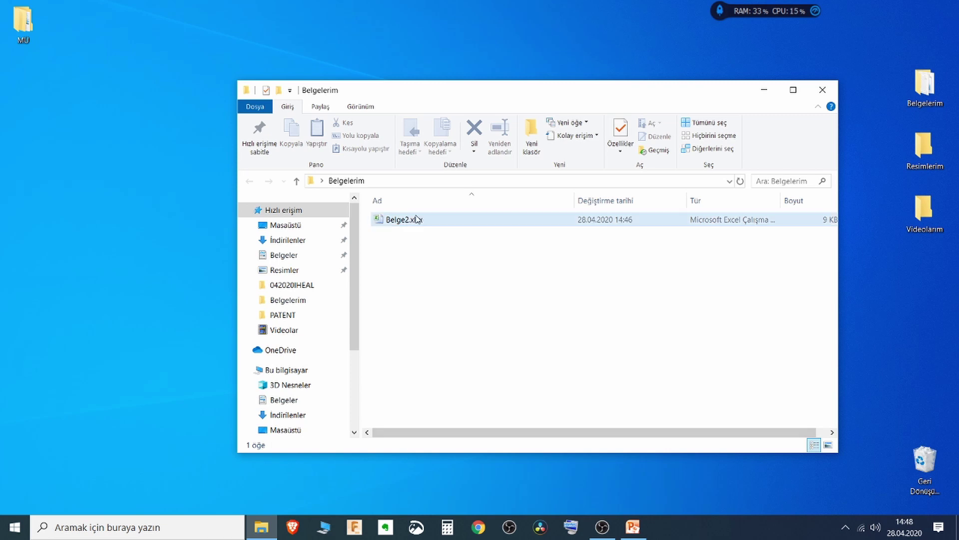
right_click(397, 225)
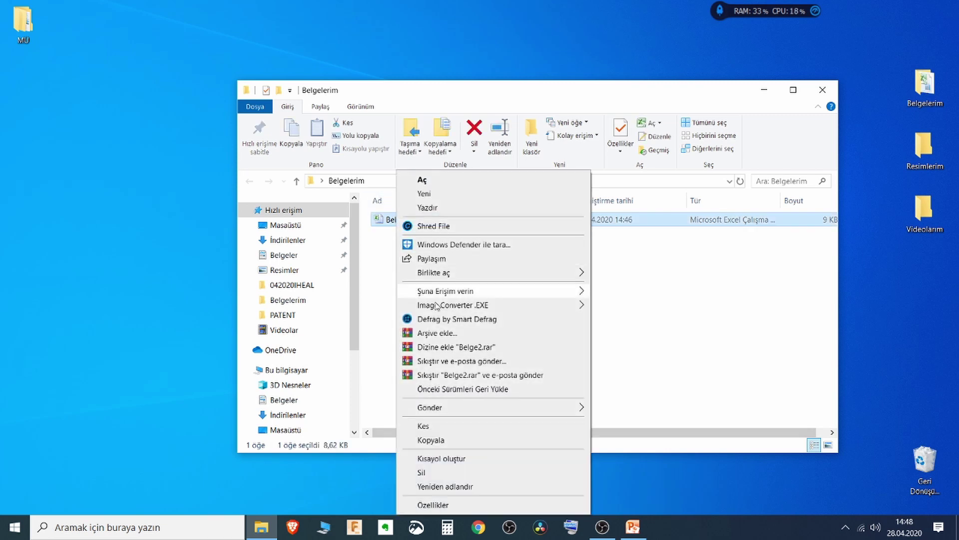
left_click(433, 473)
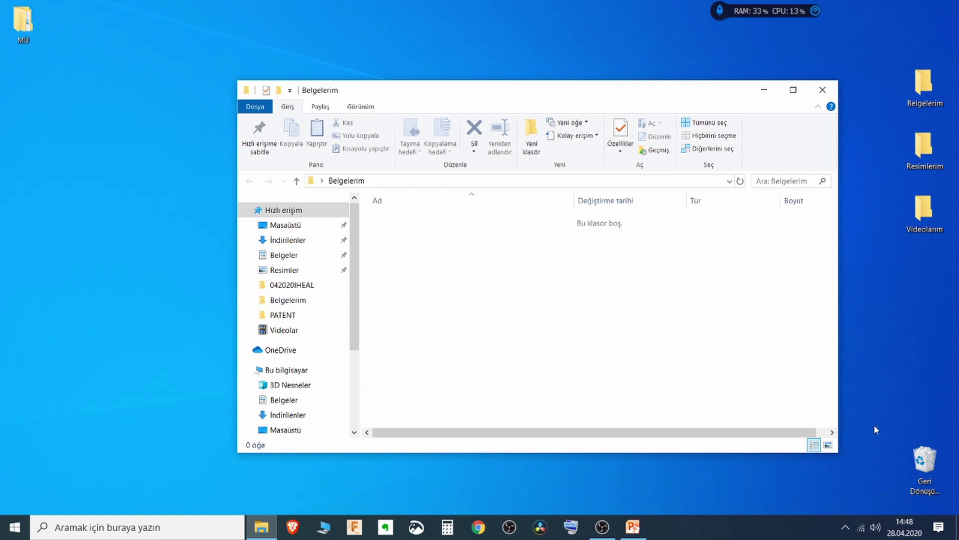
Open the Recycle Bin, view the properties of the deleted Yeni Metin Belgesi.txt and close them again.
double_click(924, 467)
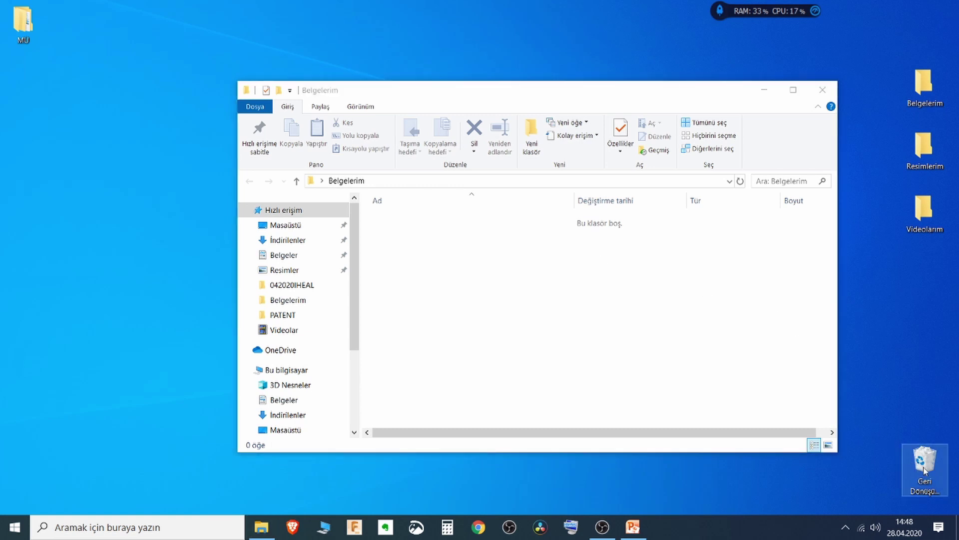
left_click_drag(368, 106, 510, 114)
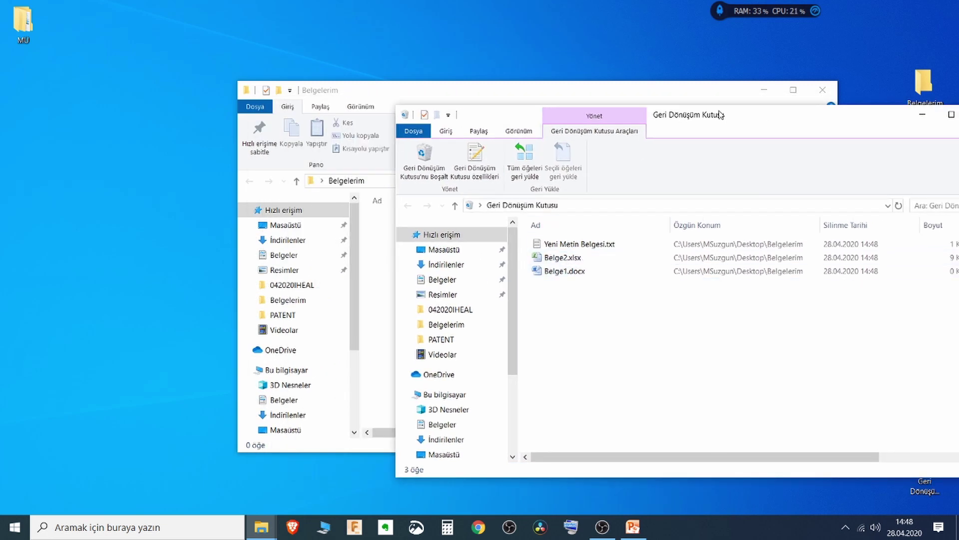
left_click_drag(718, 114, 628, 107)
double_click(456, 235)
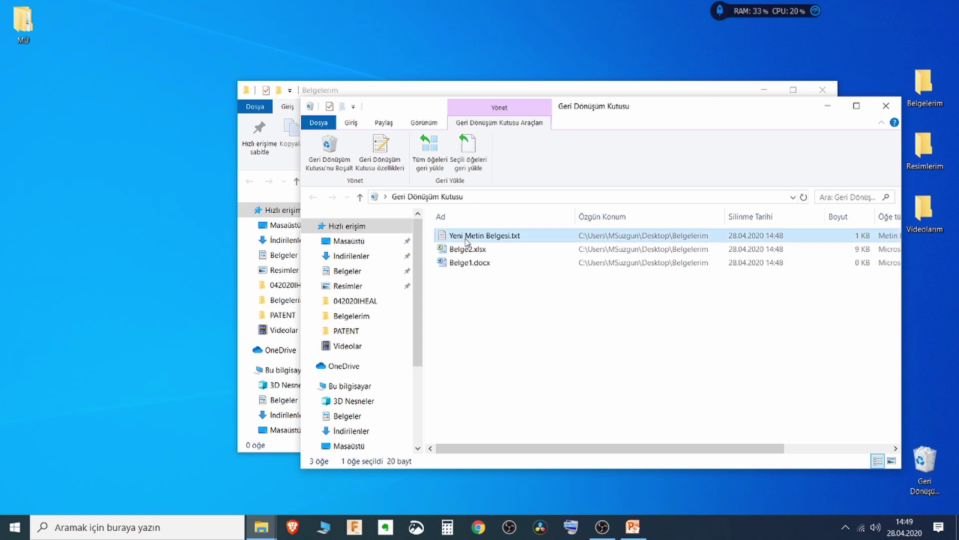
left_click_drag(567, 244, 665, 162)
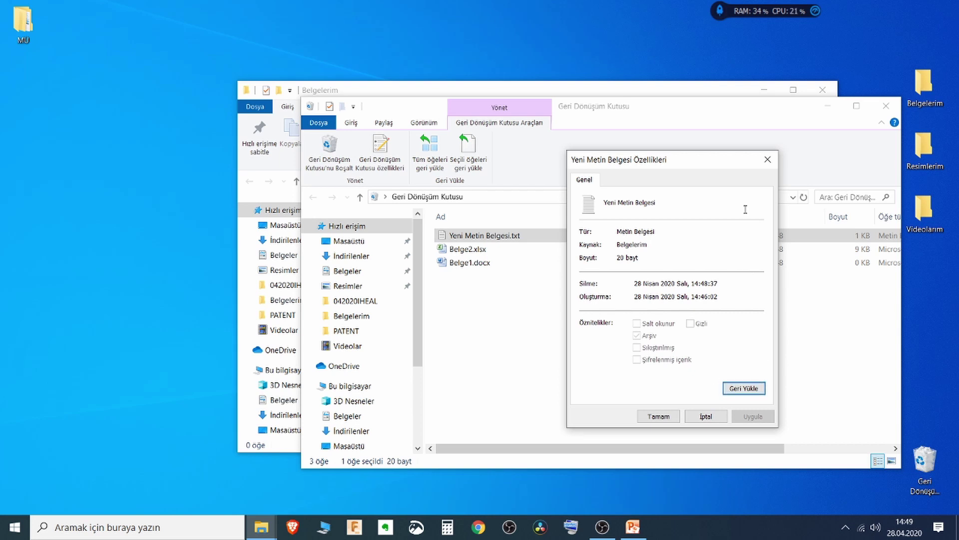
left_click(767, 160)
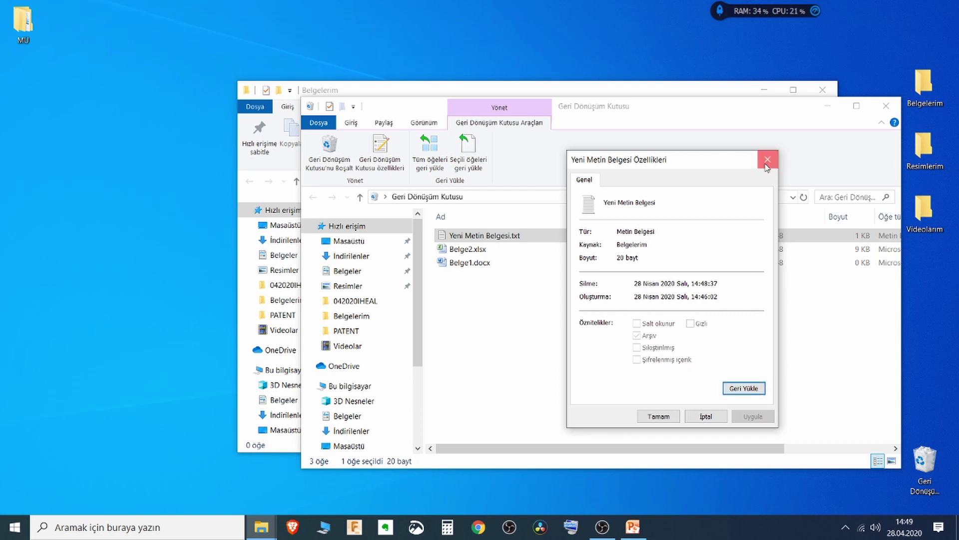
Restore Yeni Metin Belgesi.txt from the Recycle Bin and move the bin's window clear of the Belgelerim file list.
right_click(483, 240)
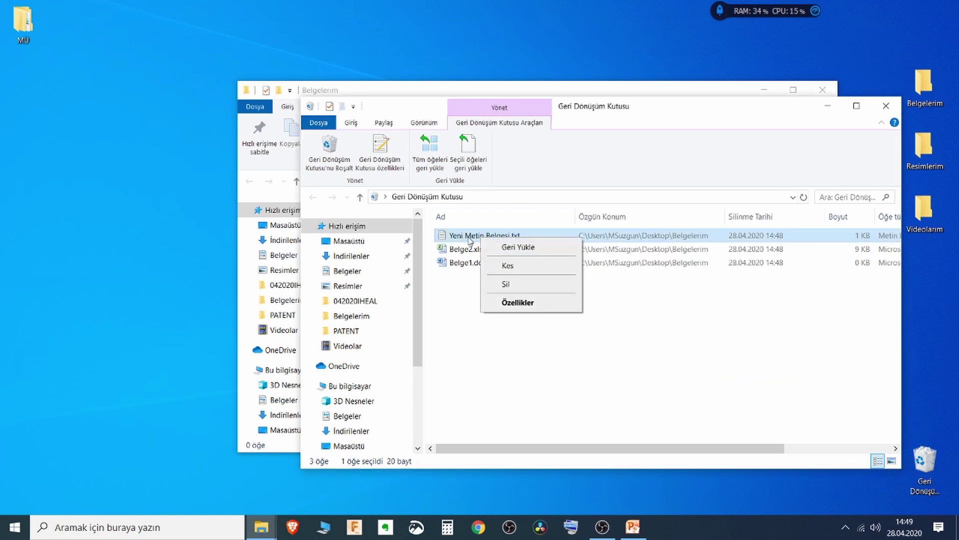
left_click(518, 247)
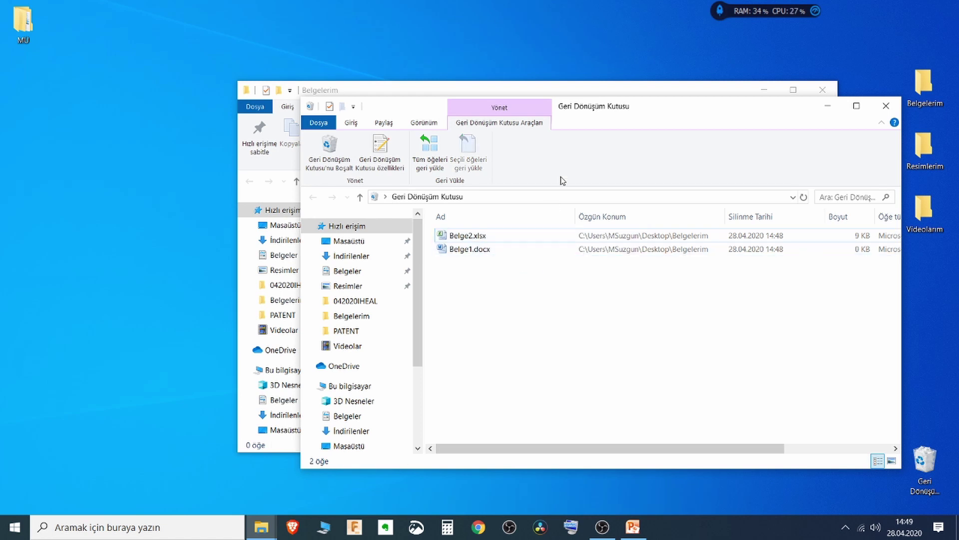
left_click_drag(634, 112, 617, 296)
Open the restored Yeni Metin Belgesi.txt from Belgelerim to check its contents, close it and return to the Recycle Bin.
left_click(438, 221)
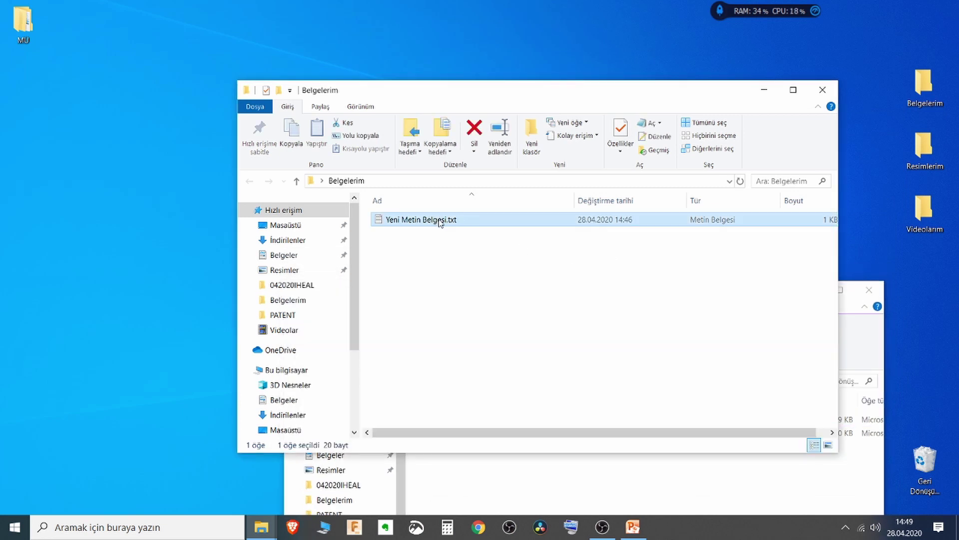
double_click(439, 222)
left_click_drag(175, 112, 80, 102)
left_click(903, 68)
left_click(570, 480)
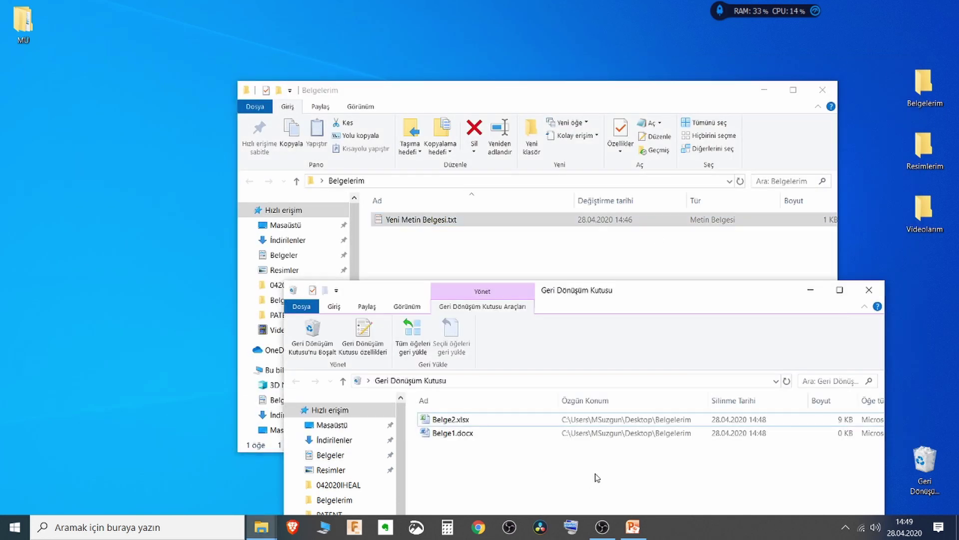
Restore Belge2.xlsx and Belge1.docx together from the Recycle Bin, close the bin and return to the Belgelerim folder.
left_click(450, 420)
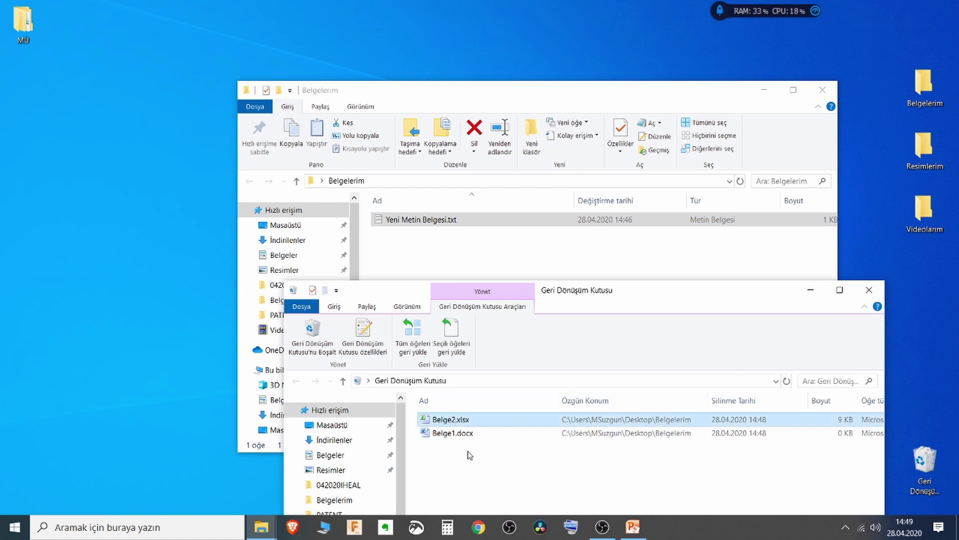
left_click_drag(470, 451, 452, 416)
left_click_drag(607, 321, 628, 197)
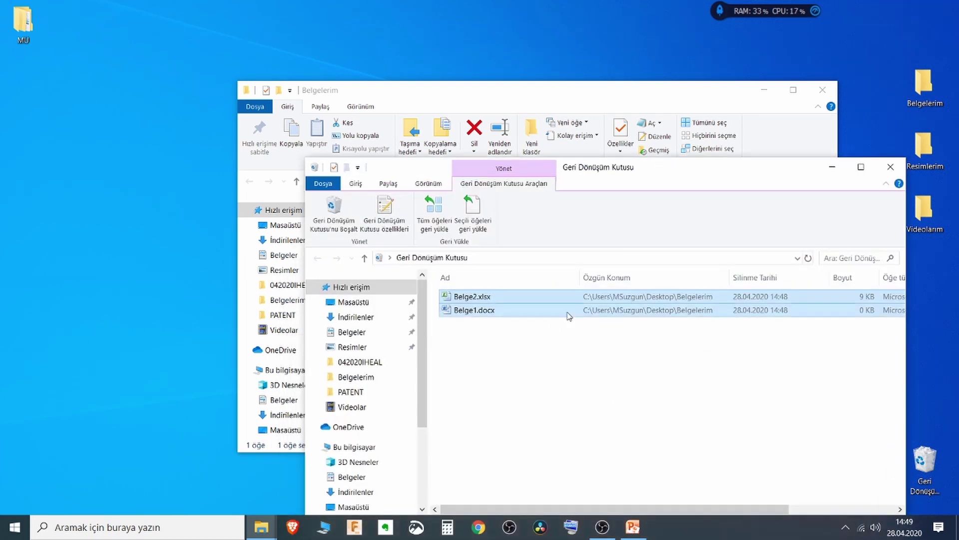
left_click(526, 347)
left_click_drag(533, 344, 484, 298)
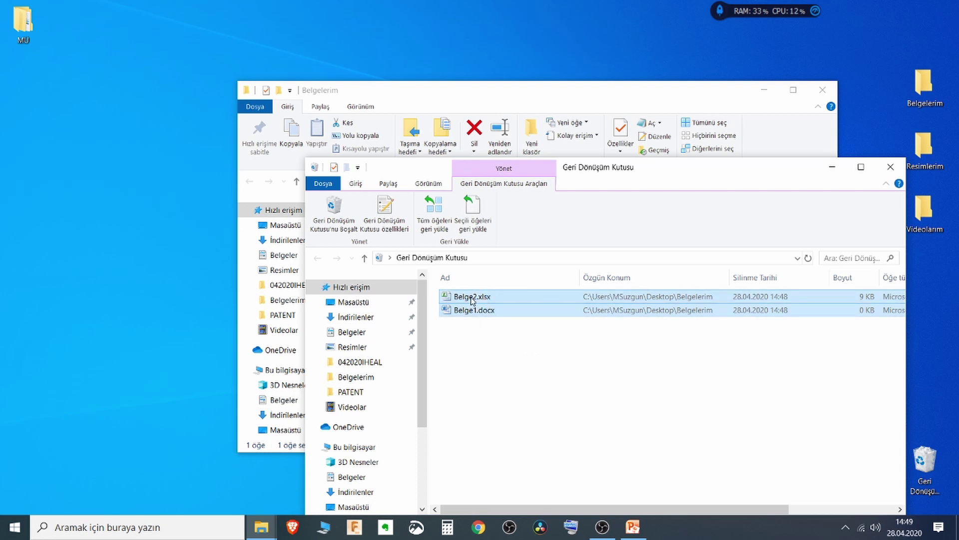
right_click(471, 298)
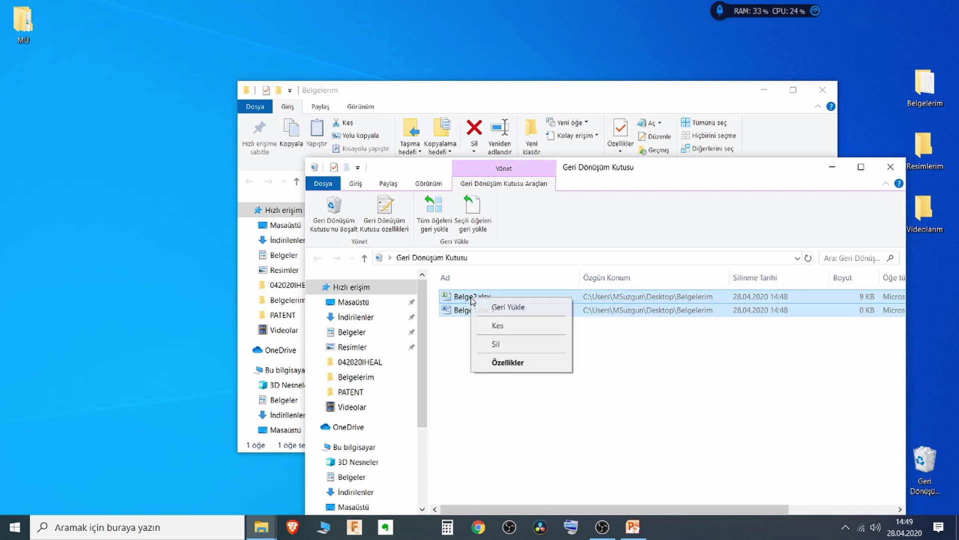
left_click(521, 308)
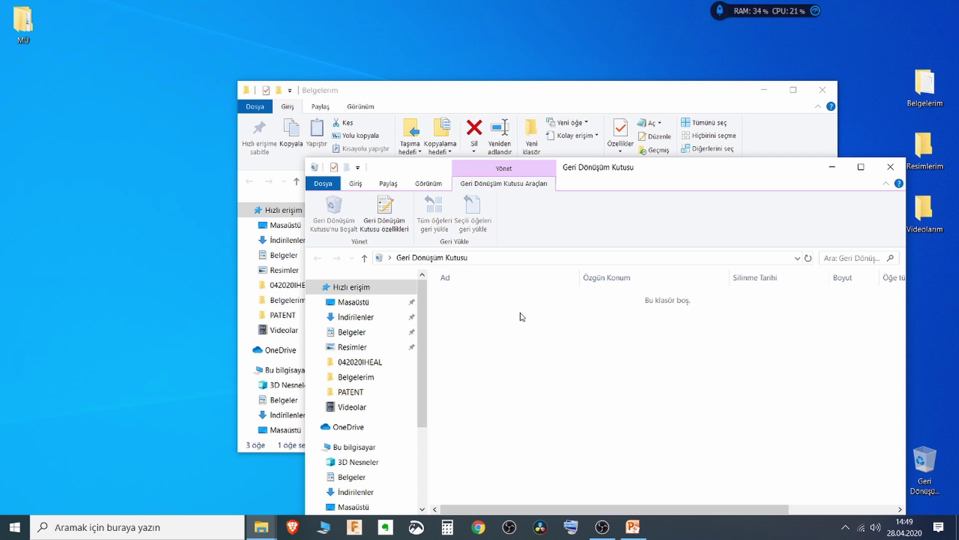
left_click(890, 171)
left_click(422, 301)
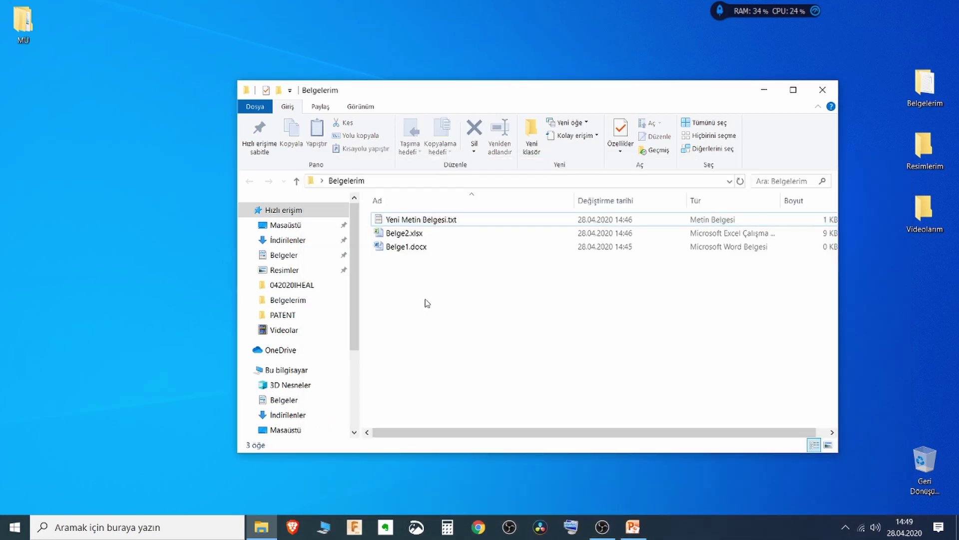
left_click(402, 250)
left_click(439, 257)
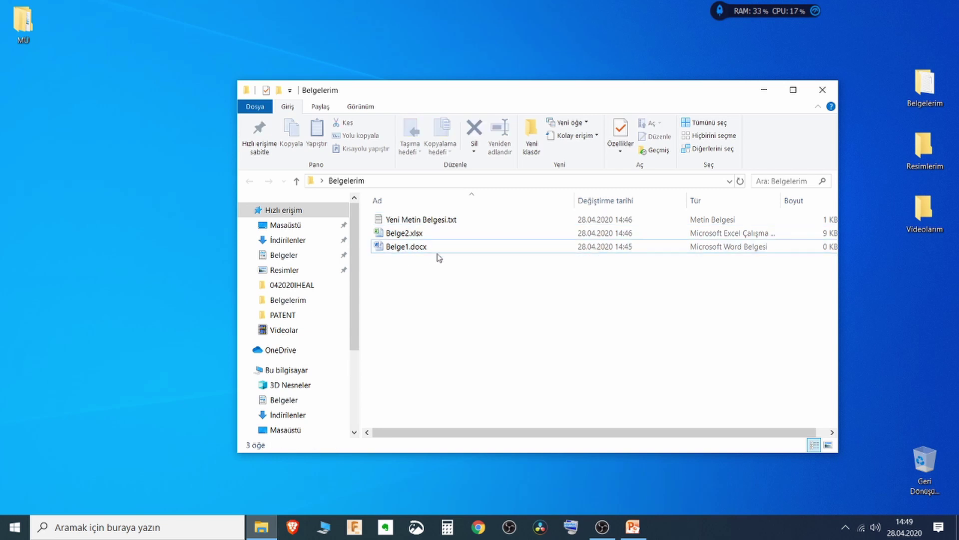
mouse_move(433, 284)
left_mouse_down()
mouse_move(394, 263)
mouse_move(425, 275)
left_mouse_up()
left_click(418, 247)
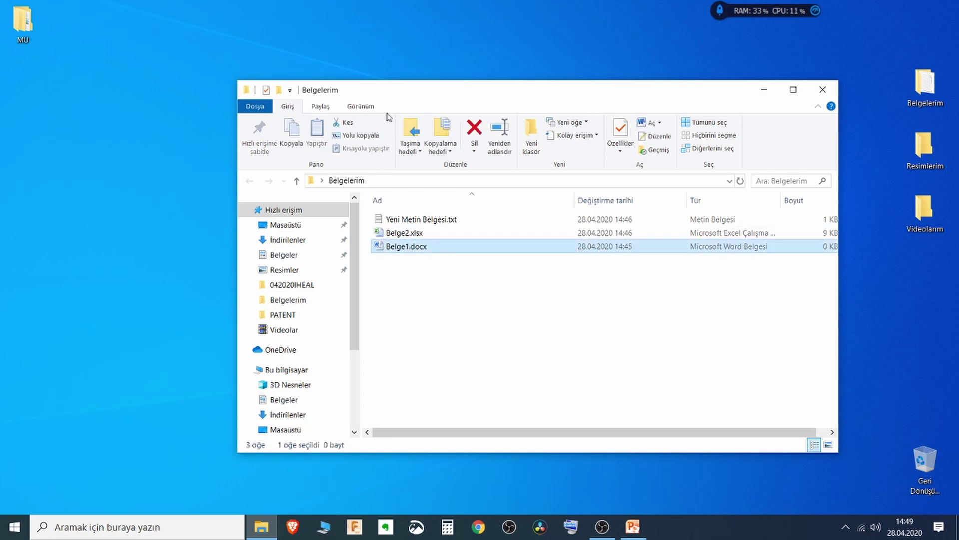
left_click_drag(407, 98, 437, 138)
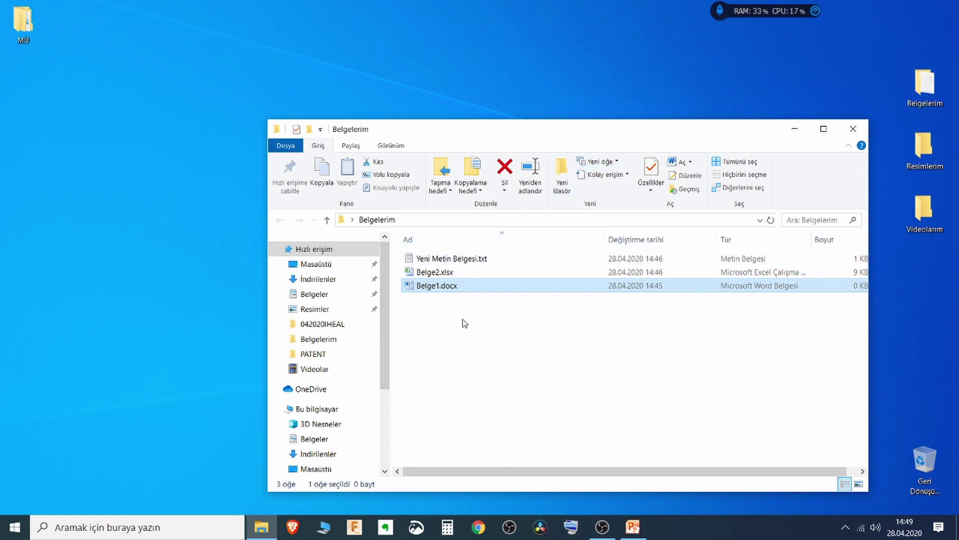
left_click(479, 331)
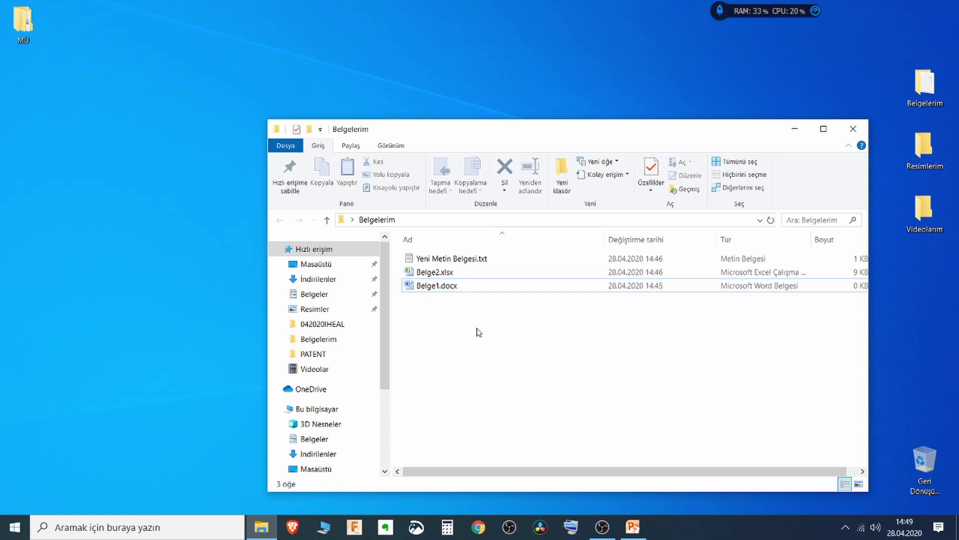
Copy Belge1.docx from the Belgelerim folder, paste it onto the desktop and place the copy near the Belgelerim and Resimlerim folders.
left_click(433, 289)
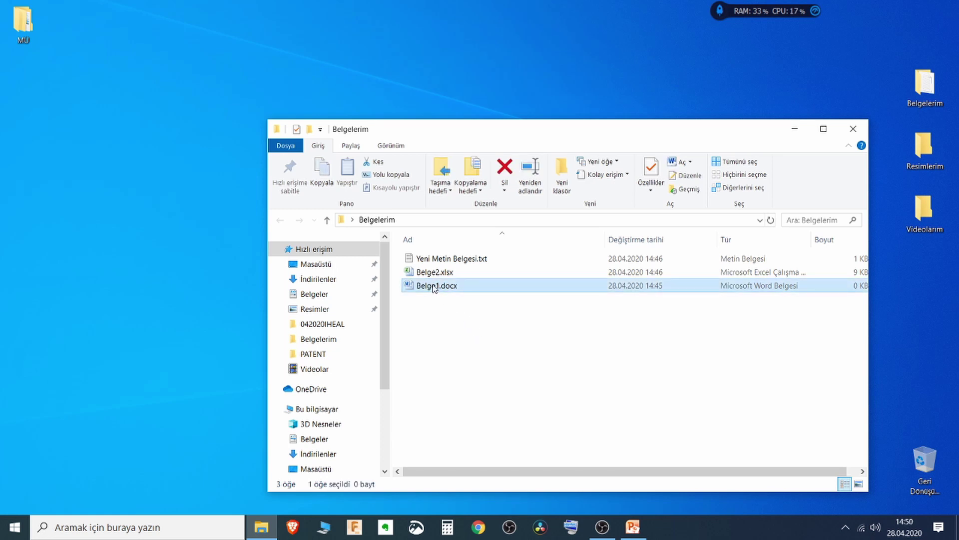
right_click(434, 289)
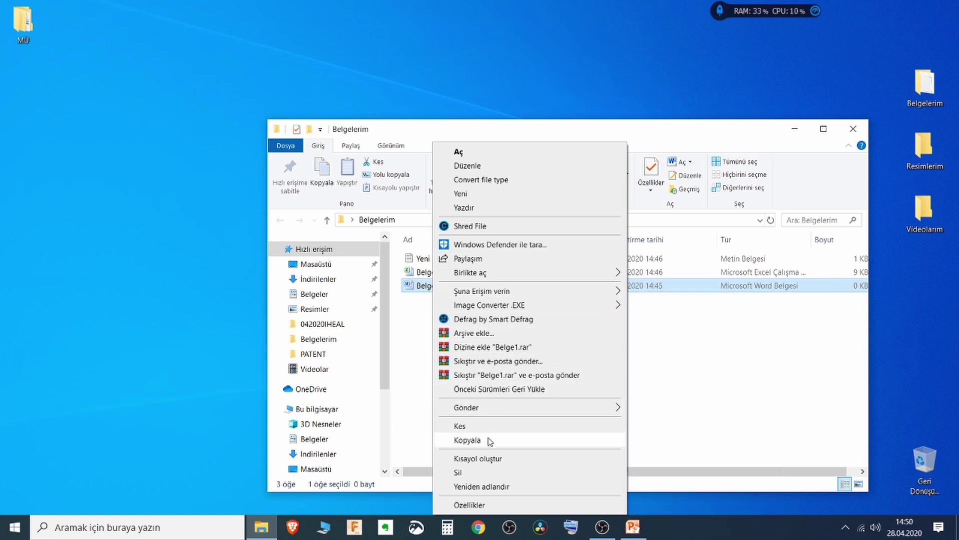
left_click(467, 439)
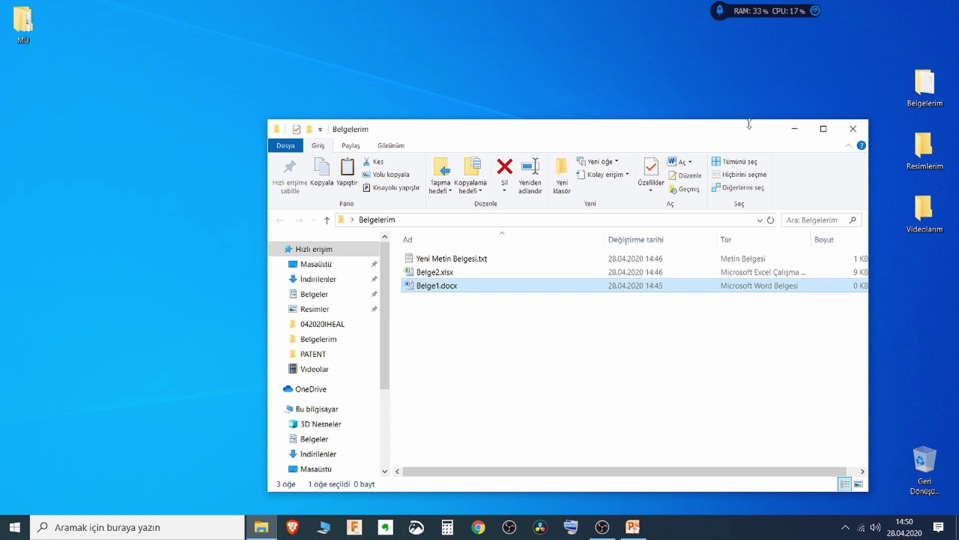
left_click(800, 135)
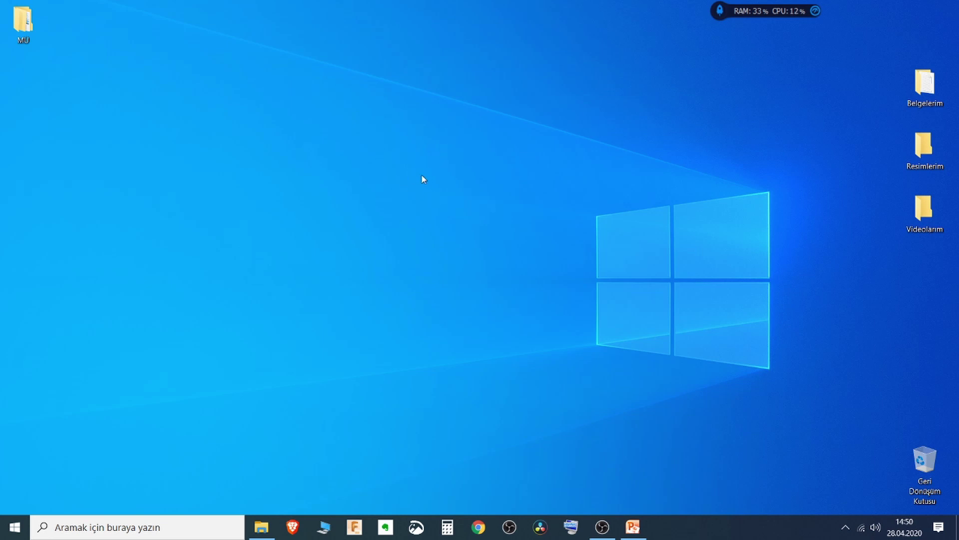
right_click(438, 160)
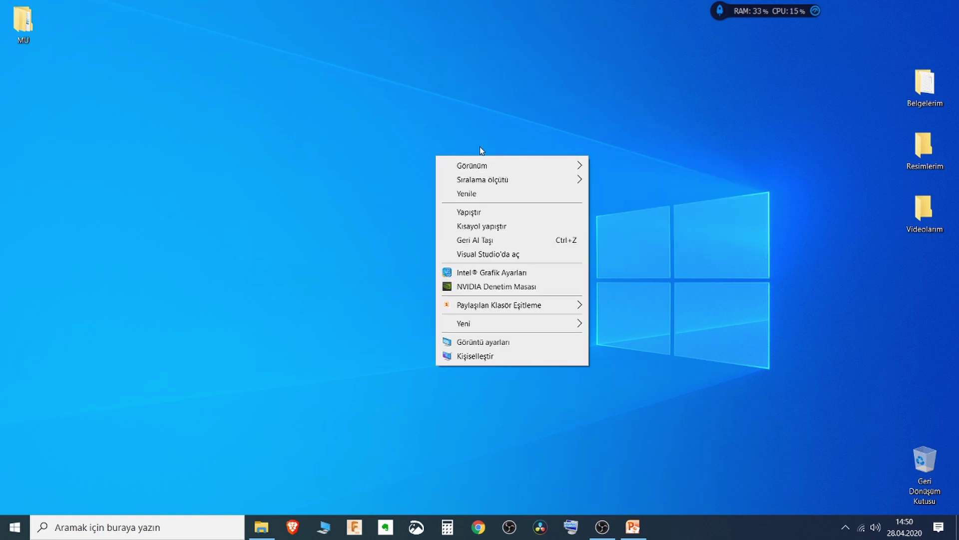
left_click(472, 213)
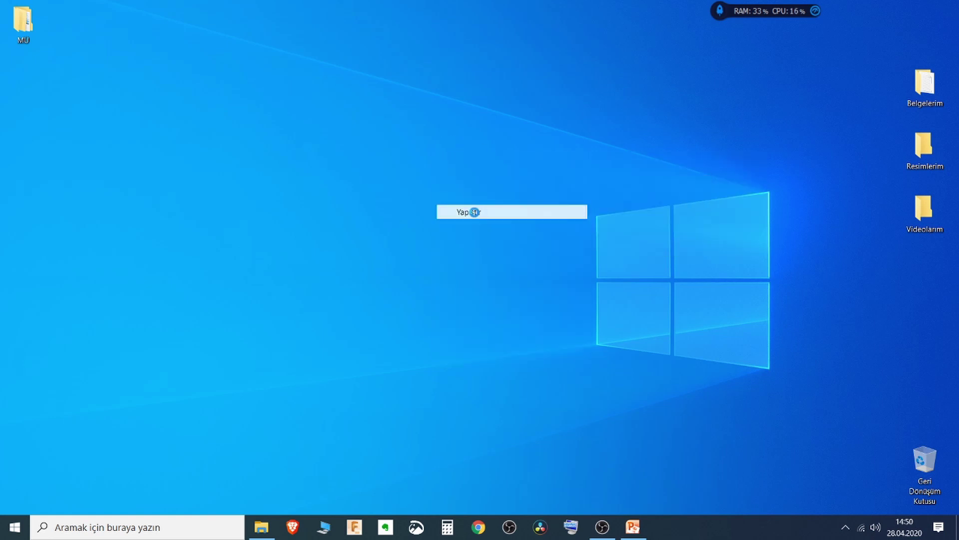
left_click_drag(456, 156, 793, 125)
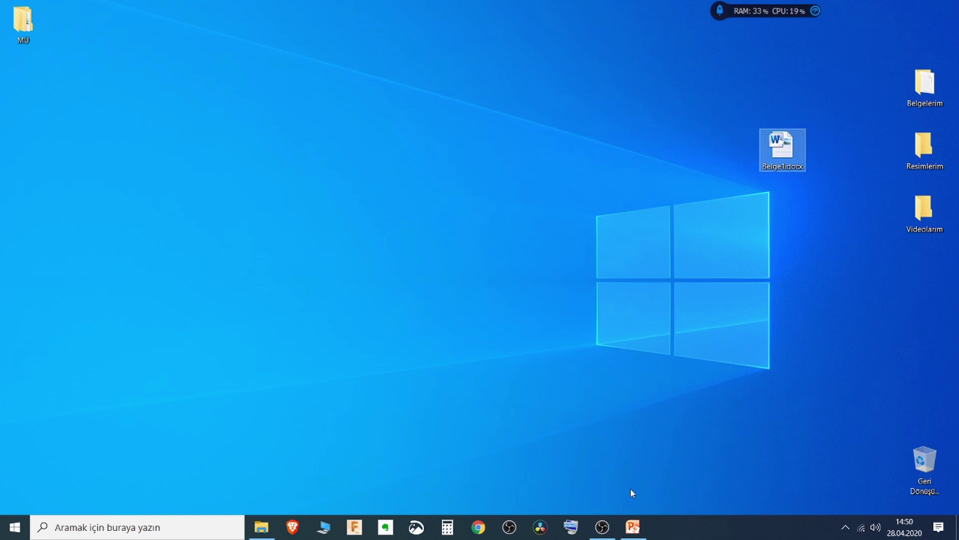
Bring back the Belgelerim window, move it clear of the desktop copy and select the original Belge1.docx.
left_click(261, 526)
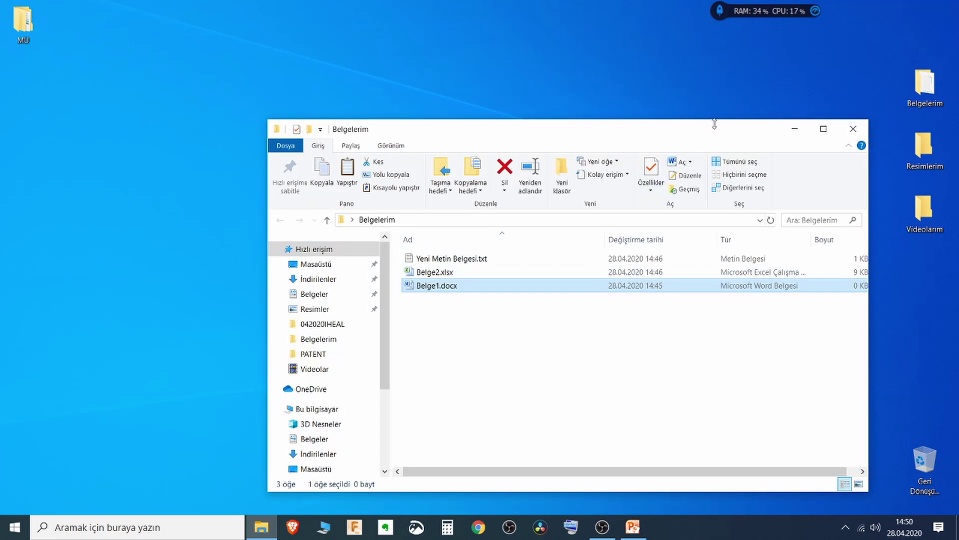
left_click_drag(616, 116, 587, 113)
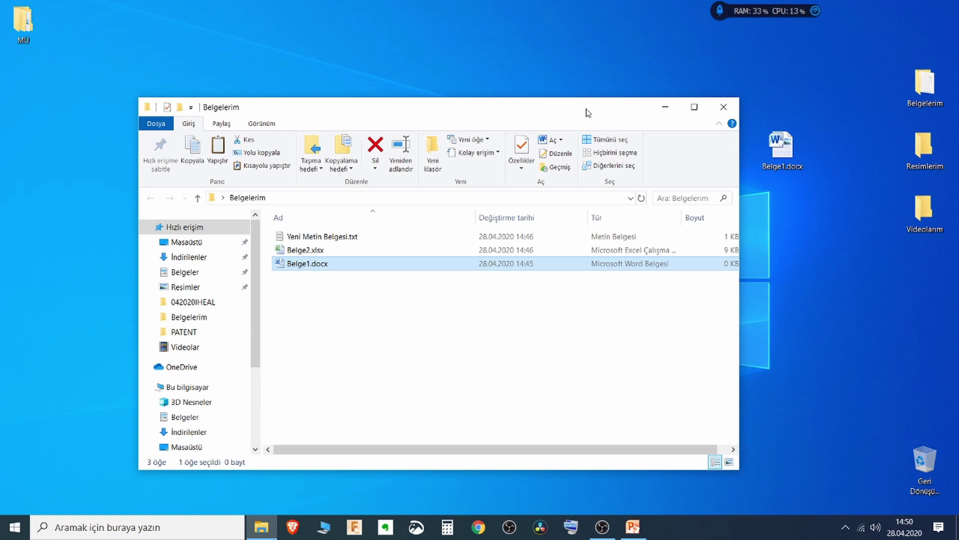
left_click(322, 264)
Open the desktop copy of Belge1.docx in Word.
left_click(776, 153)
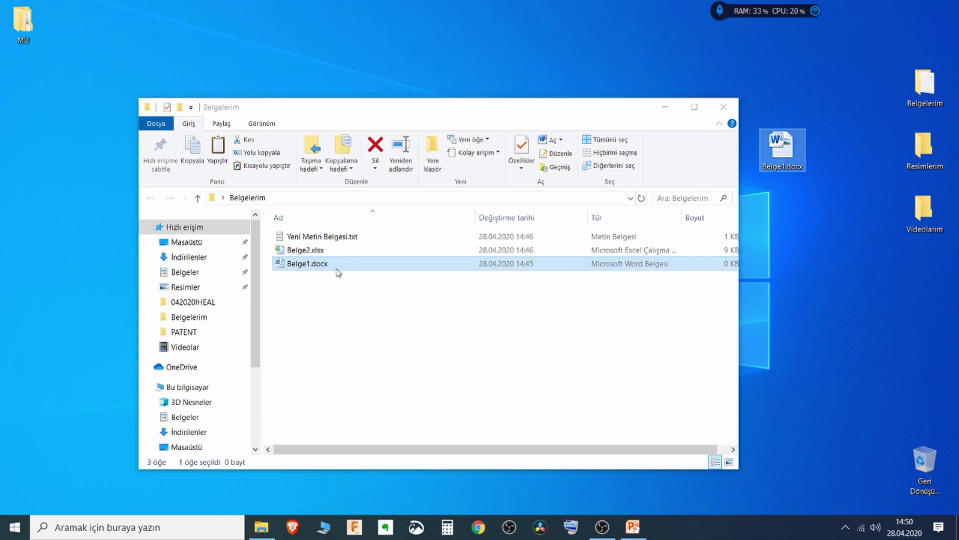
left_click(809, 154)
double_click(782, 148)
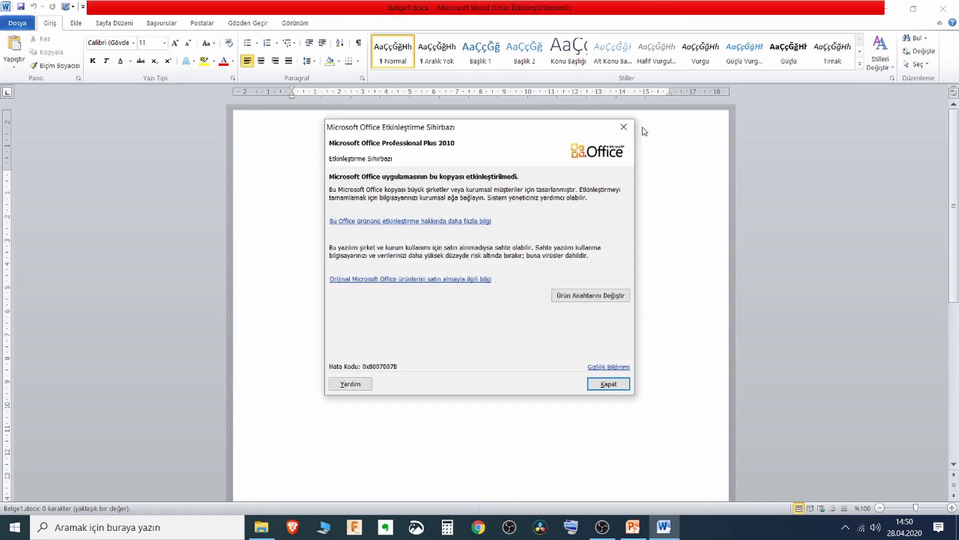
Dismiss the activation notice, enter "İçeriği değiştirilmiş belge" in the desktop copy of Belge1.docx, save it and close Word.
left_click(624, 127)
type("İçeriği değiştir")
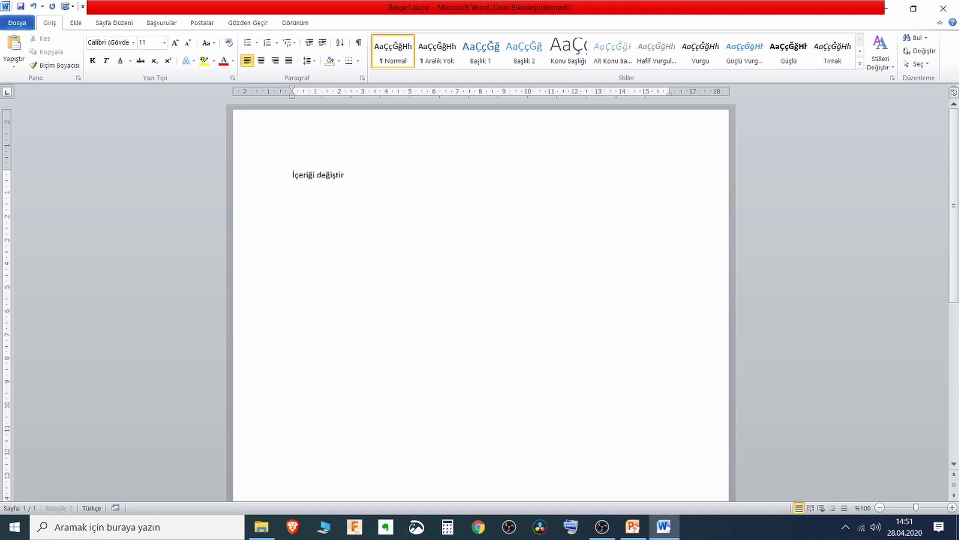
type("elge")
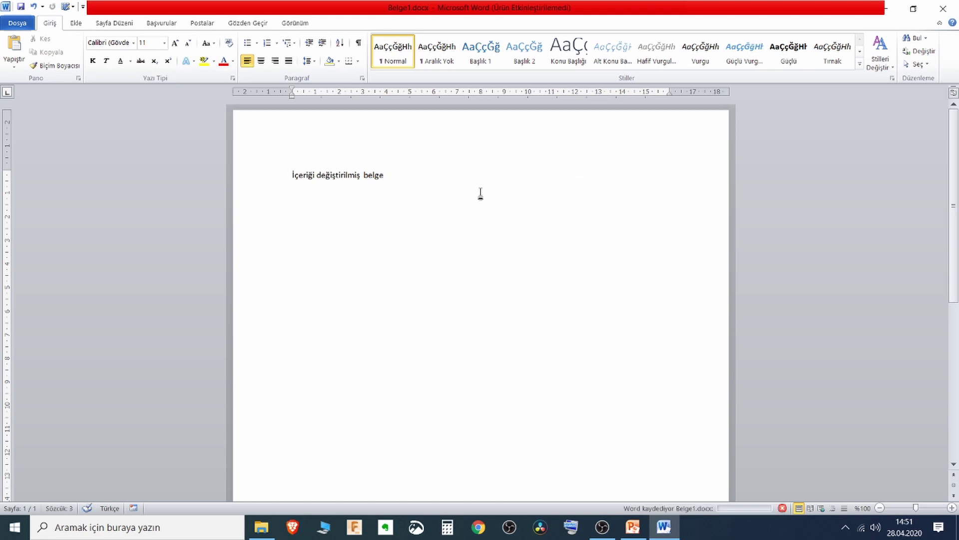
left_click(949, 12)
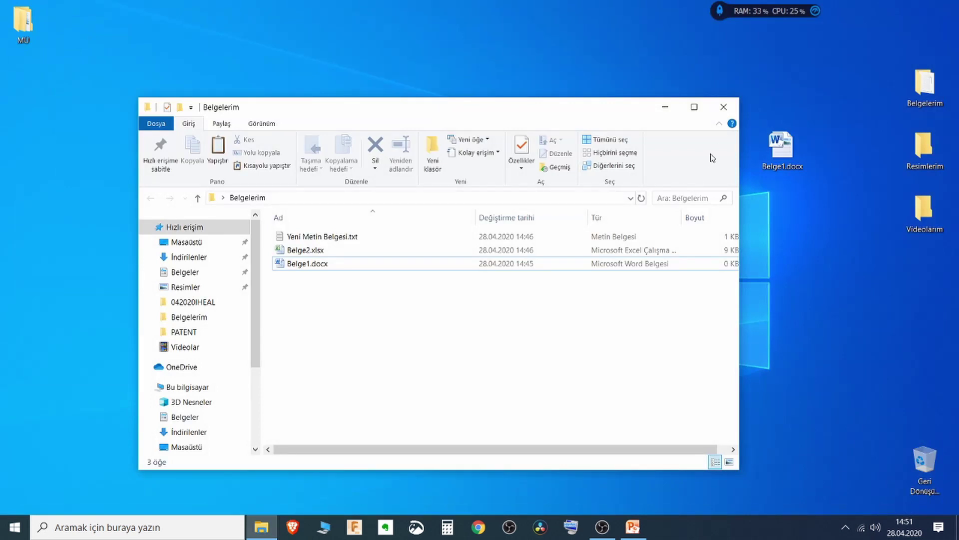
Open the original Belge1.docx from the Belgelerim folder to check its content, and close it.
left_click(335, 265)
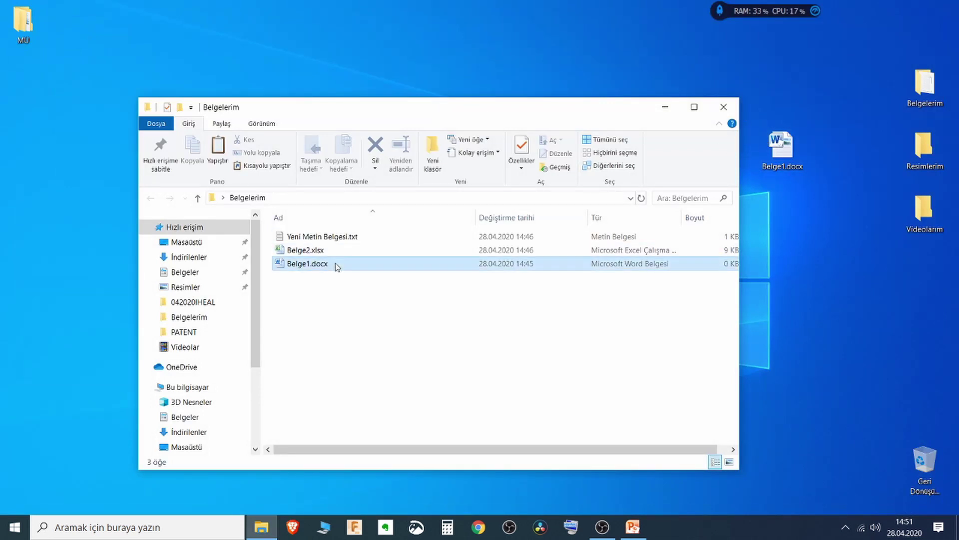
double_click(307, 264)
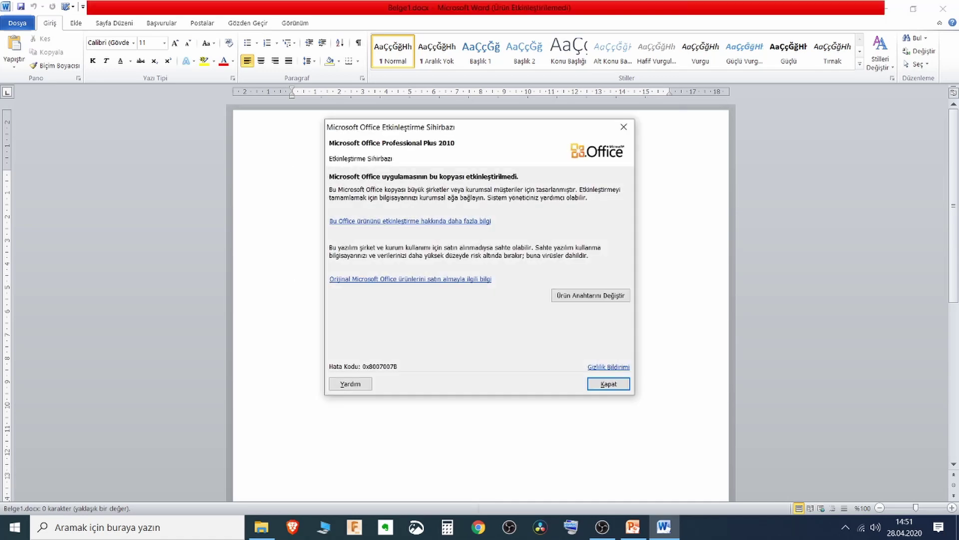
left_click(624, 128)
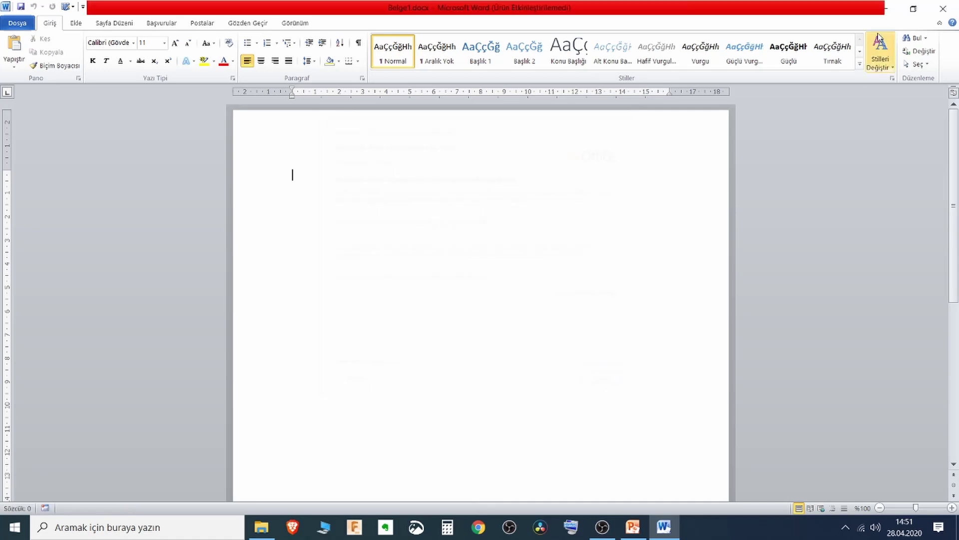
left_click(942, 9)
Reopen the desktop copy of Belge1.docx to check its content for comparison, and close it.
double_click(782, 147)
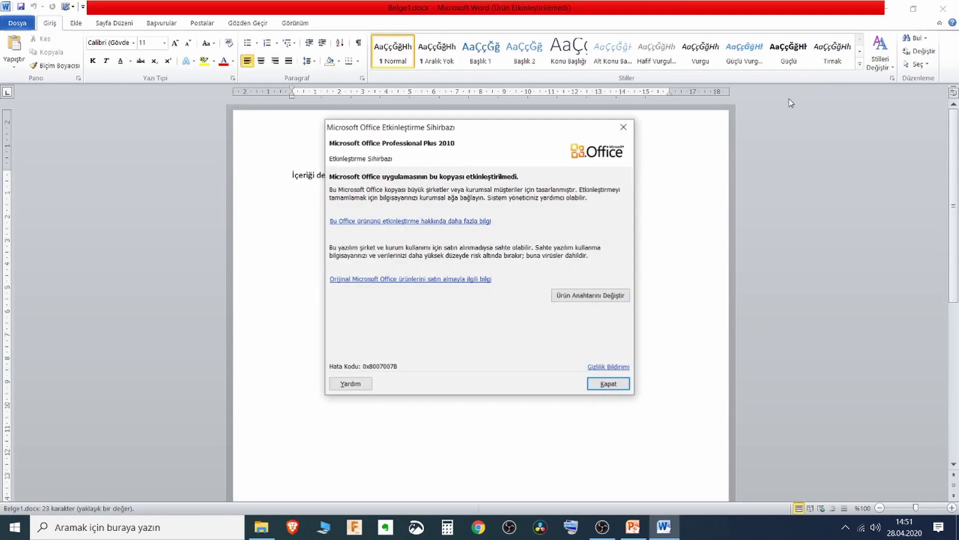
left_click(623, 127)
left_click(944, 7)
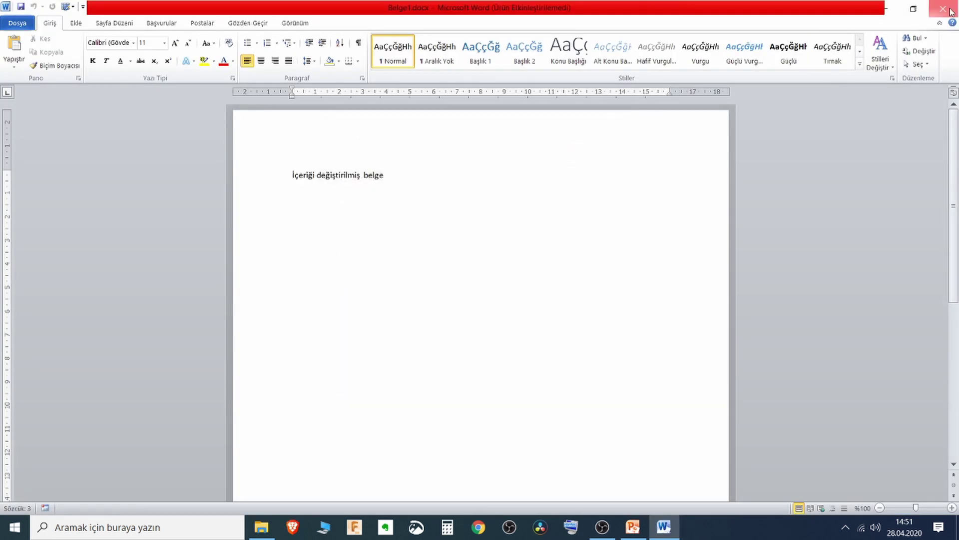
Compare the two Belge1.docx files by selecting each, and delete the original from the Belgelerim folder.
left_click(369, 241)
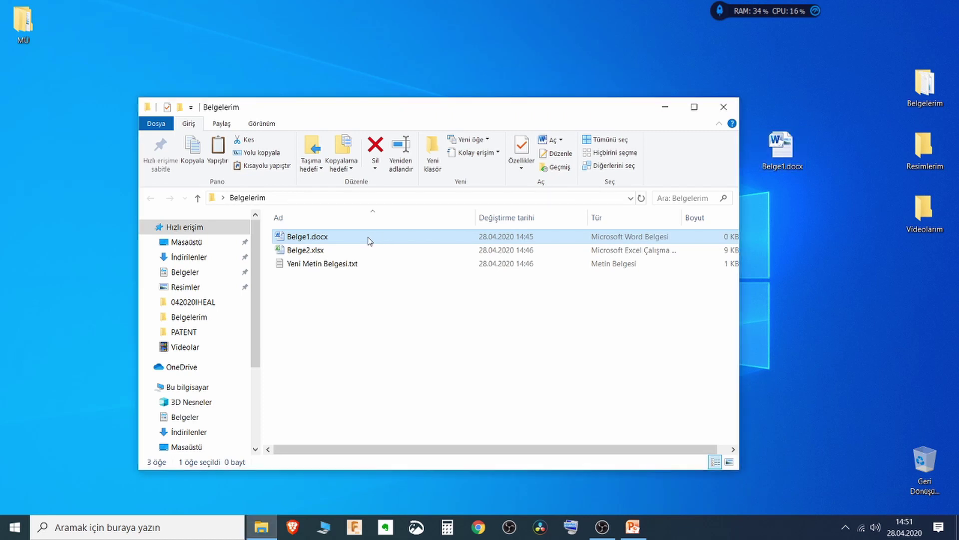
left_click(800, 165)
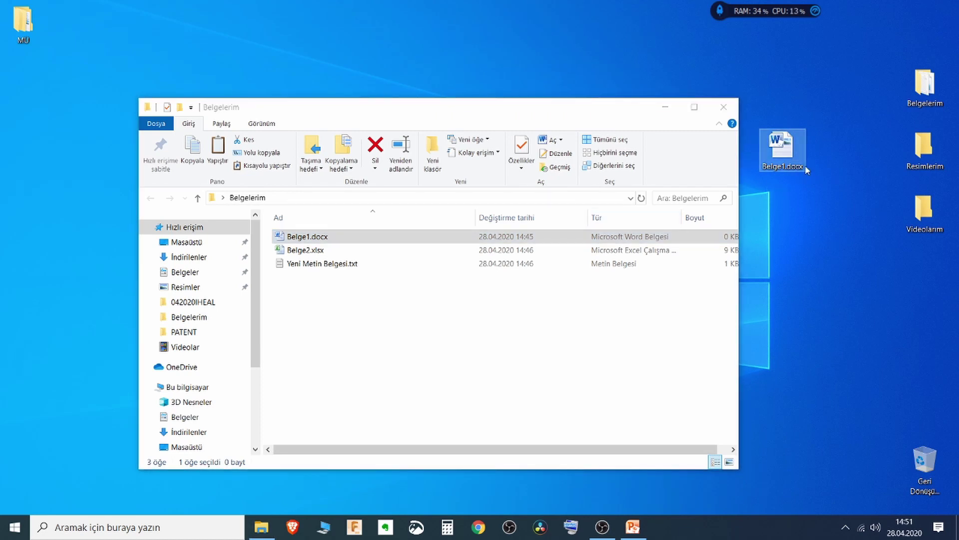
left_click(382, 296)
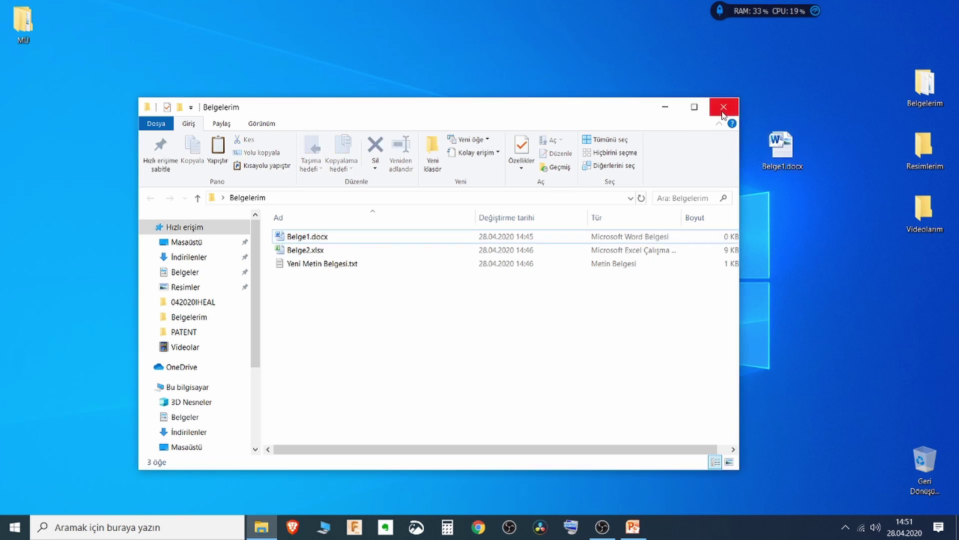
left_click(325, 237)
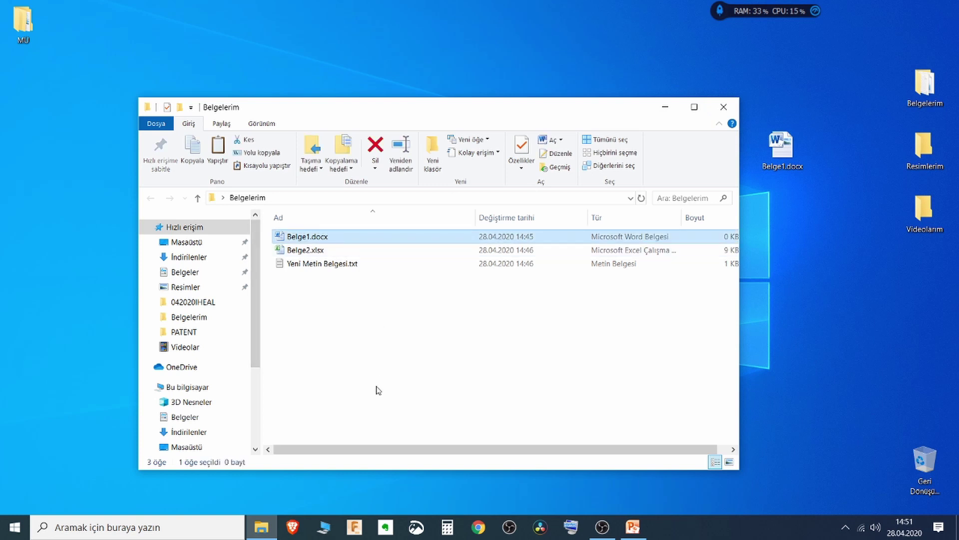
key("Delete")
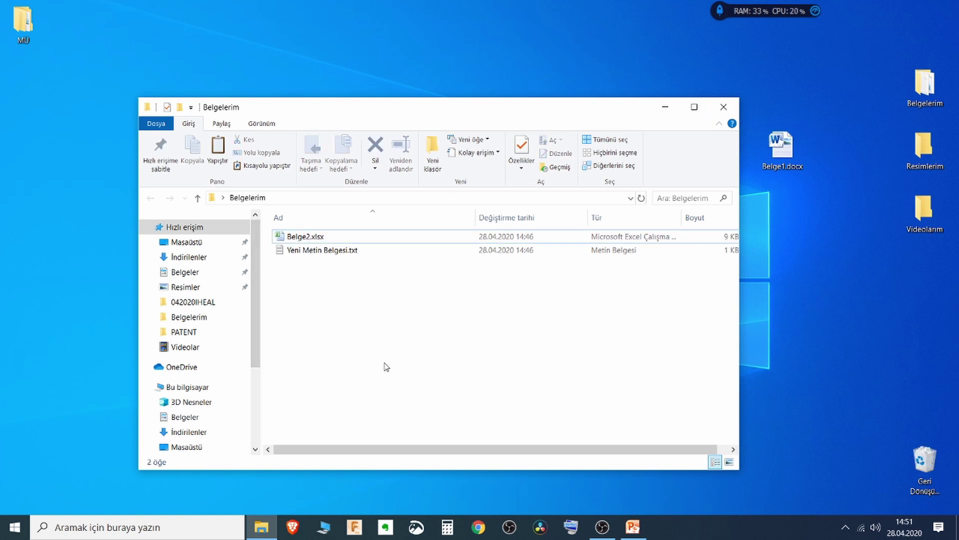
Cut Belge2.xlsx from the Belgelerim folder.
left_click_drag(465, 117, 471, 141)
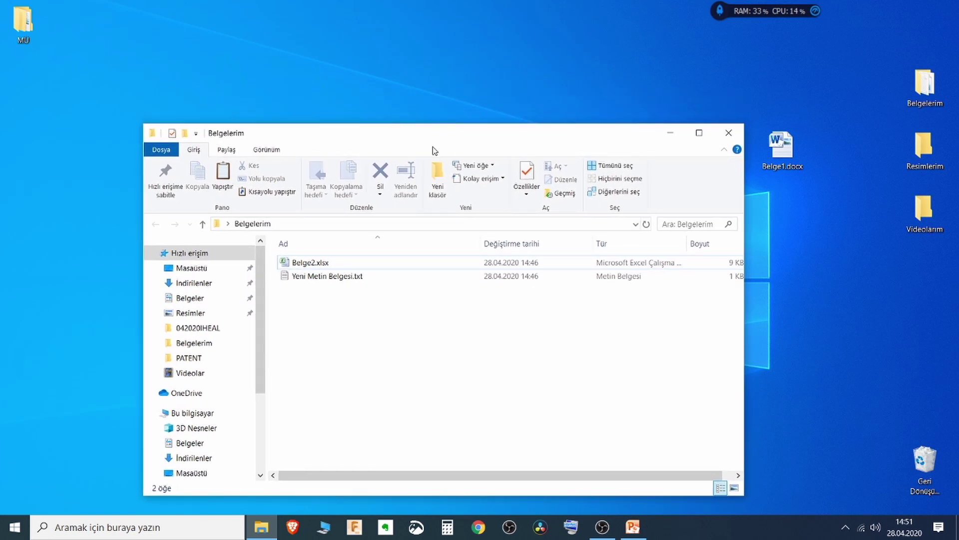
right_click(307, 263)
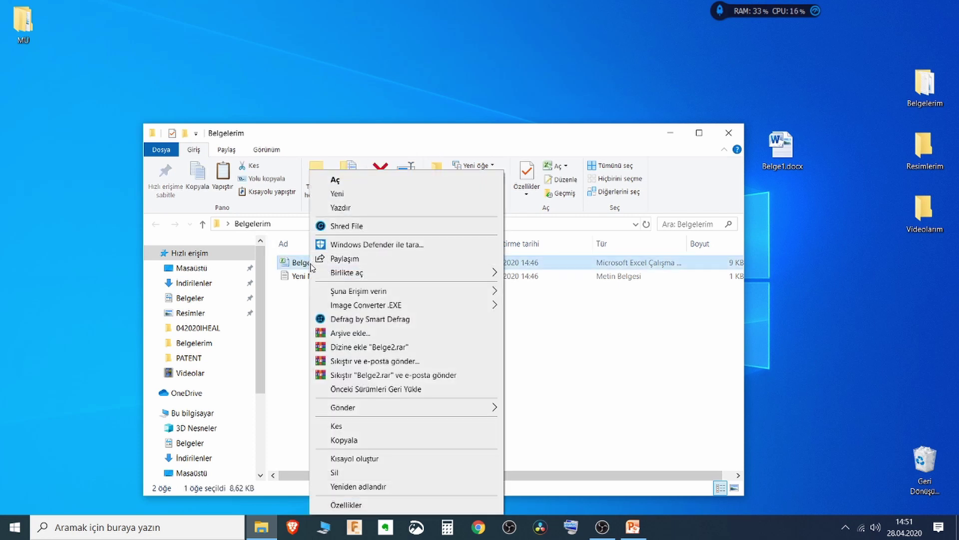
left_click(303, 266)
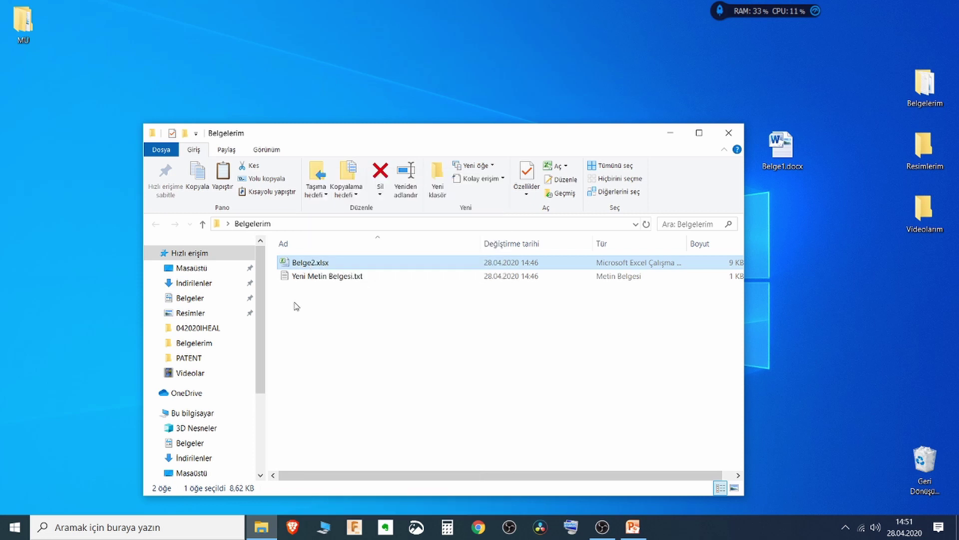
right_click(312, 264)
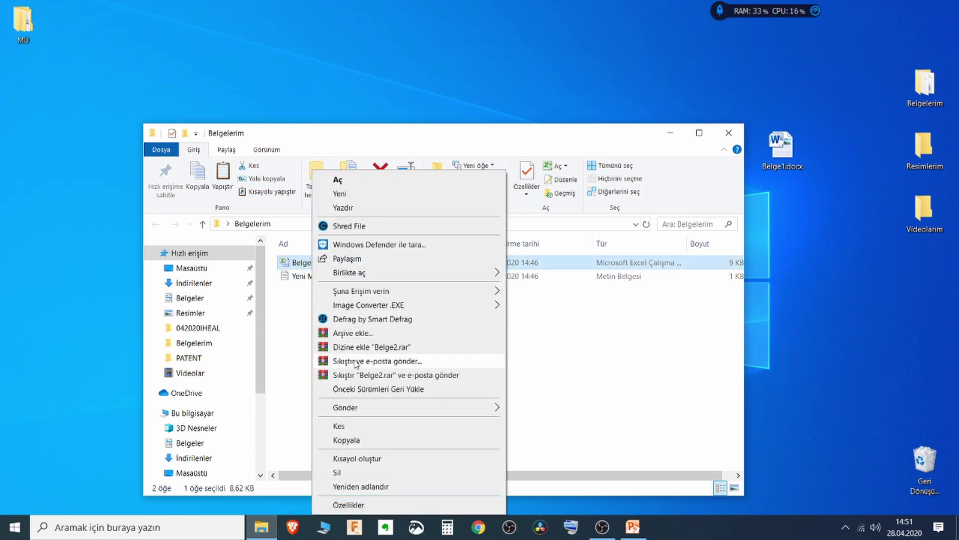
left_click(339, 427)
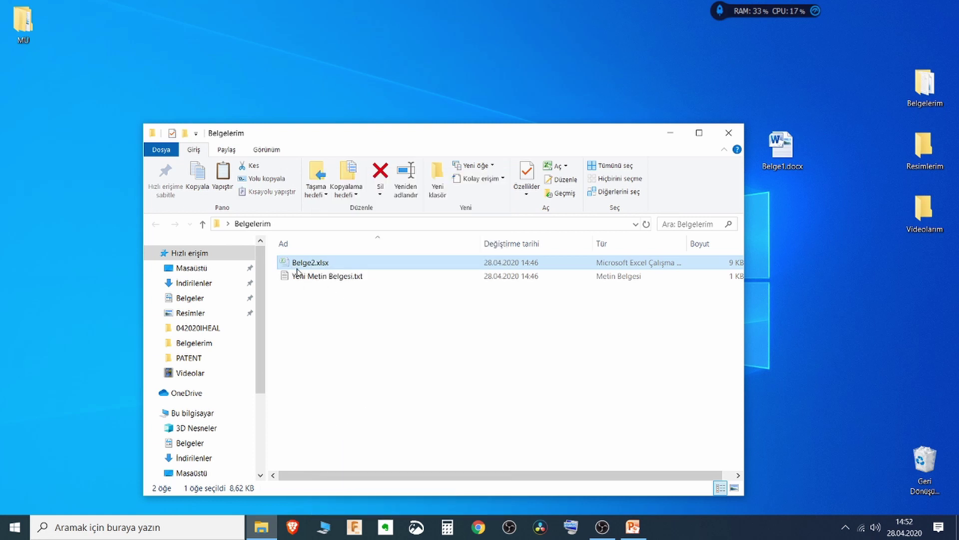
Paste Belge2.xlsx onto the desktop, place it beside Belge1.docx and move the Belgelerim window clear of both files.
left_click_drag(521, 126, 533, 248)
left_click(494, 145)
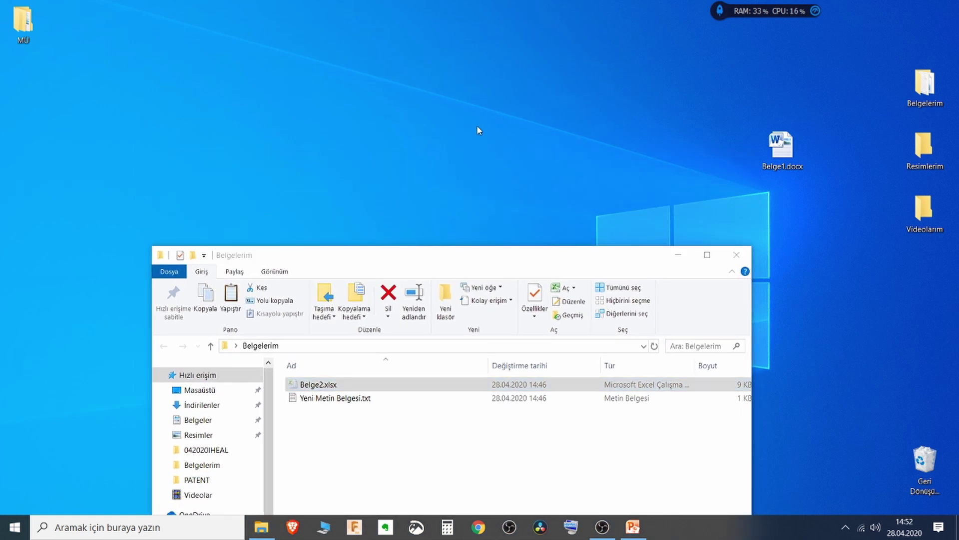
right_click(528, 139)
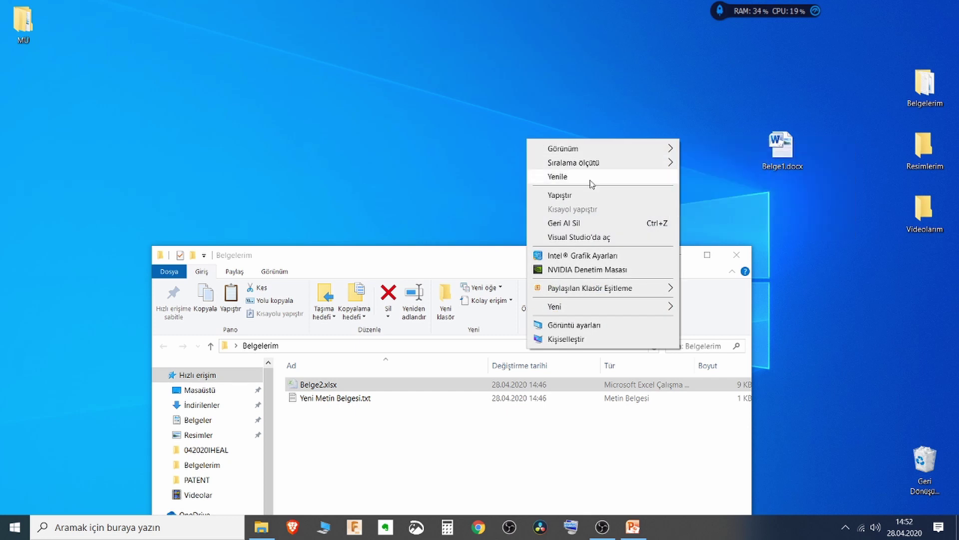
left_click(566, 196)
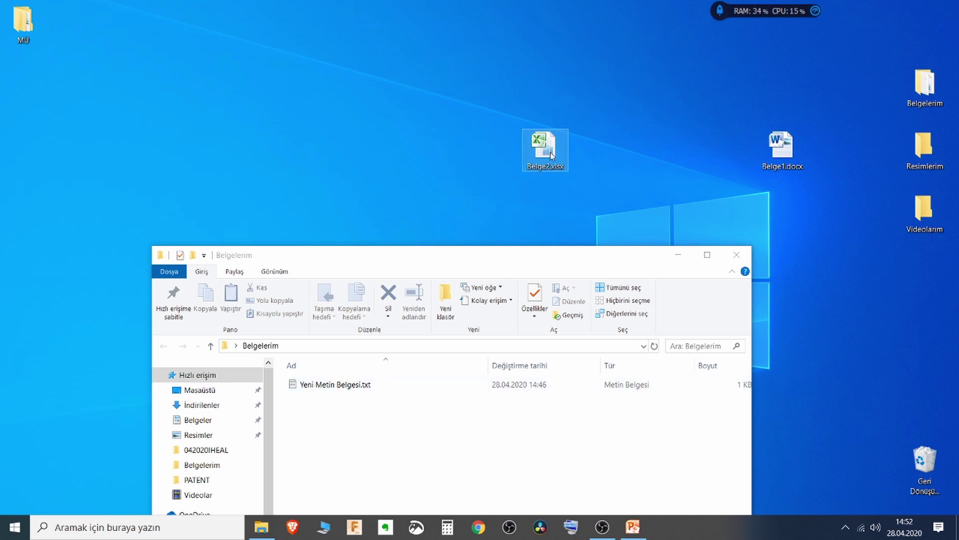
left_click_drag(553, 152, 743, 153)
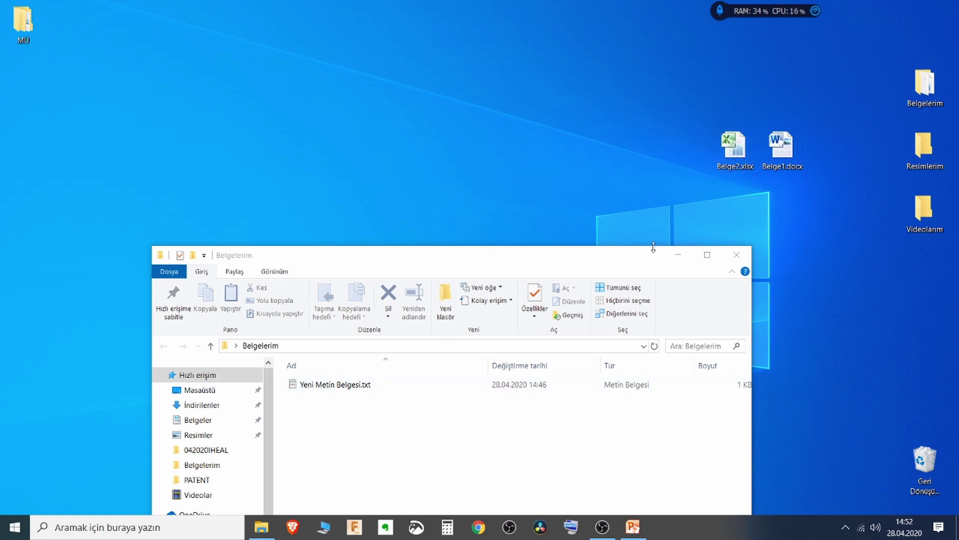
left_click_drag(648, 257, 596, 82)
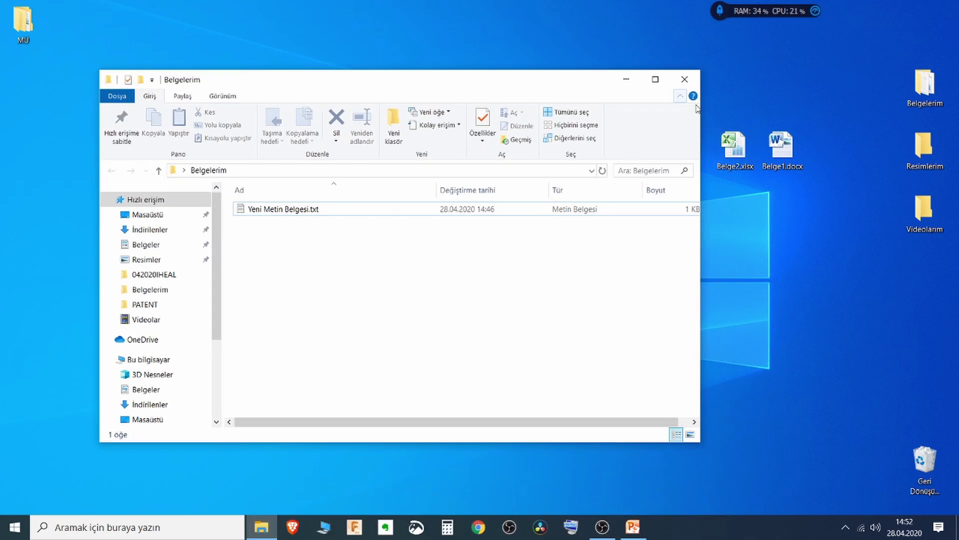